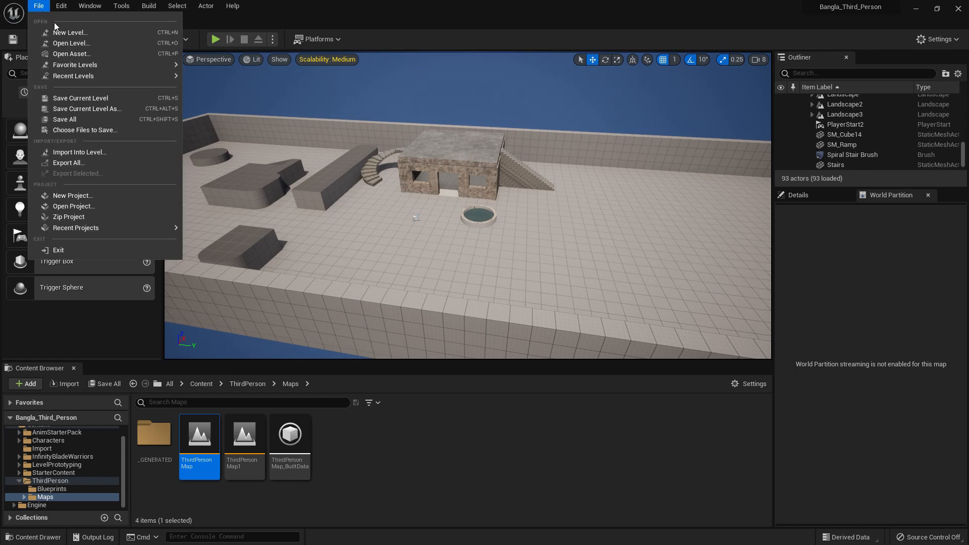
Create a new level from the Basic template
left_click(60, 32)
left_click(493, 219)
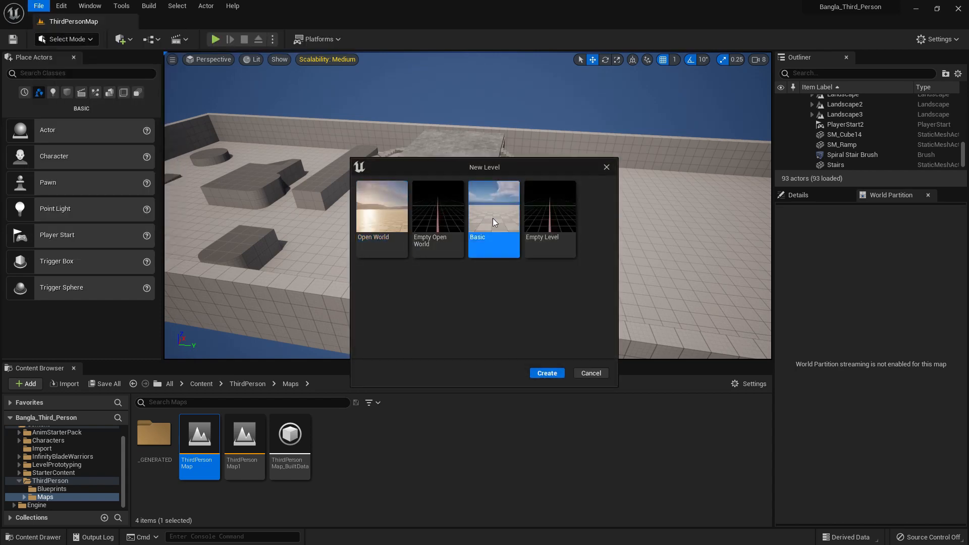
left_click(547, 374)
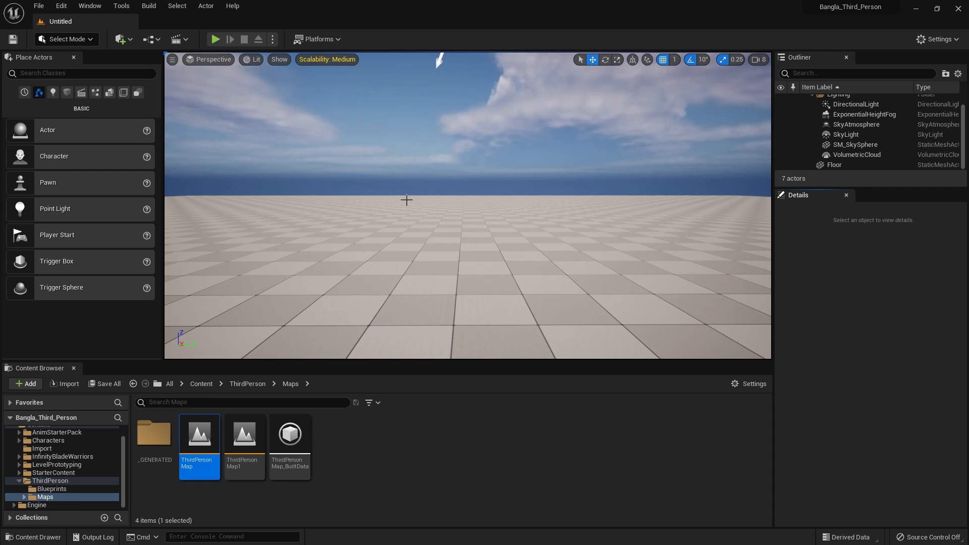
Switch the editor from Select mode to Landscape mode to set up a new landscape over the floor
scroll(439, 200, "down", 10)
left_click_drag(464, 207, 404, 243, "alt")
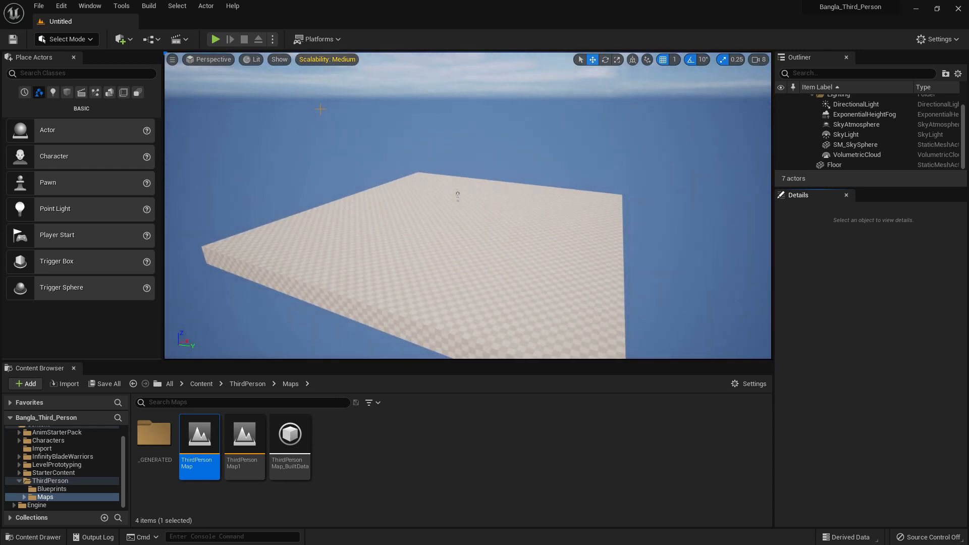
left_click(84, 44)
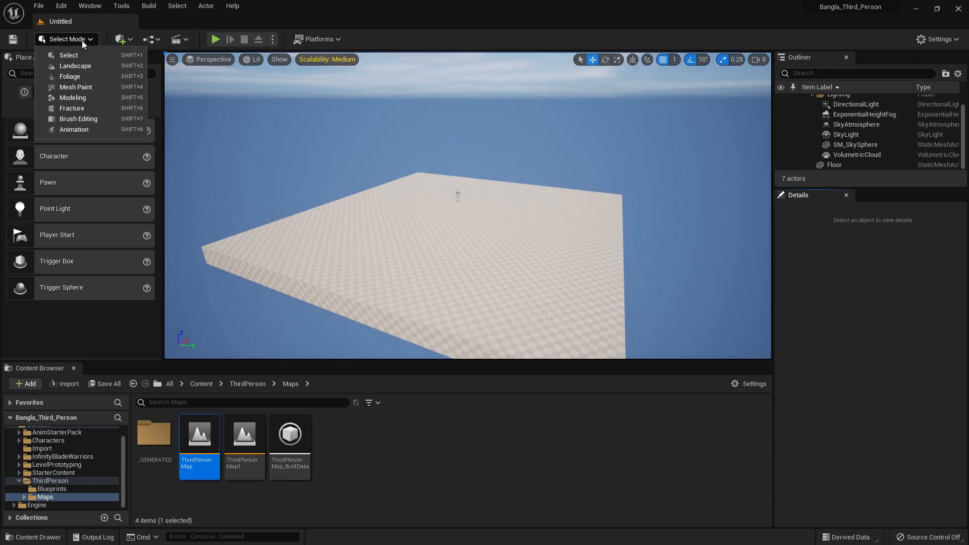
left_click(102, 66)
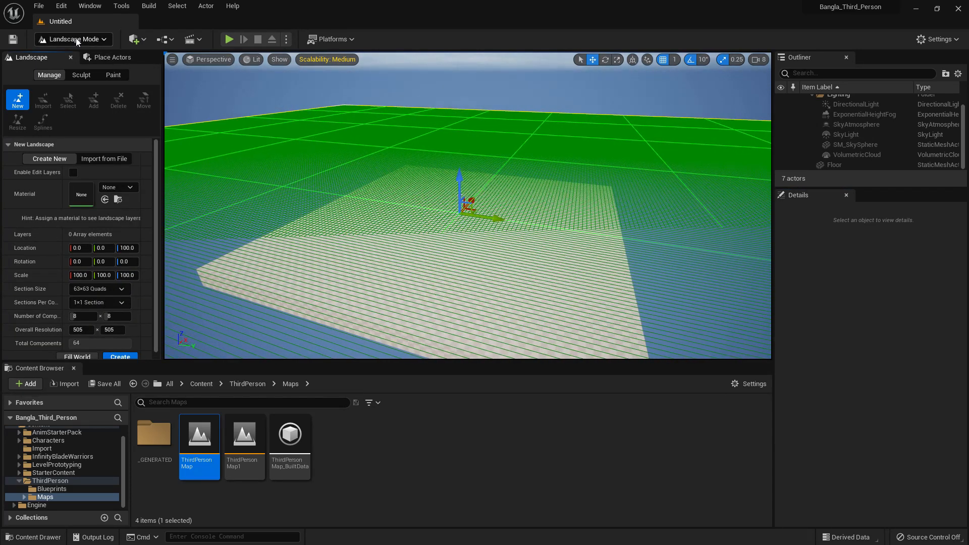
left_click(75, 38)
left_click(79, 51)
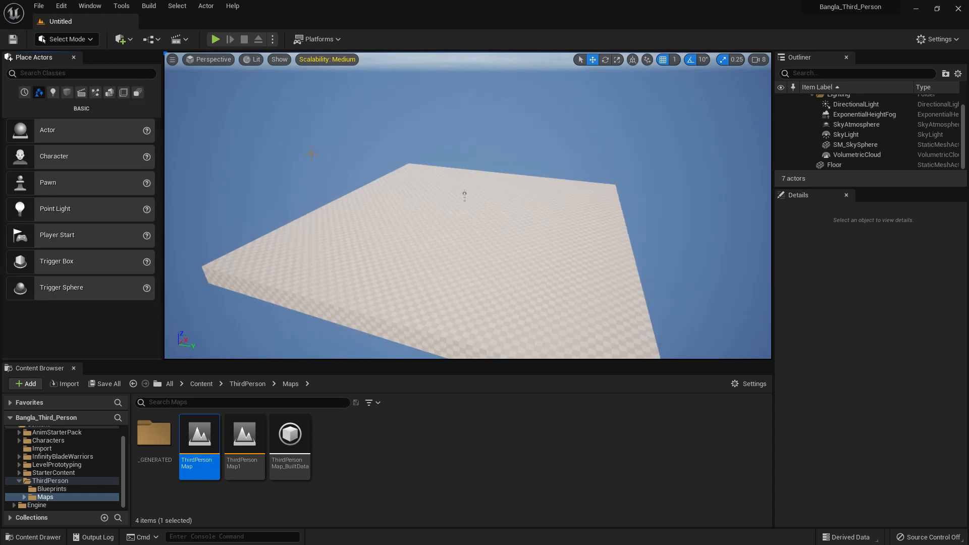
key("shift+2")
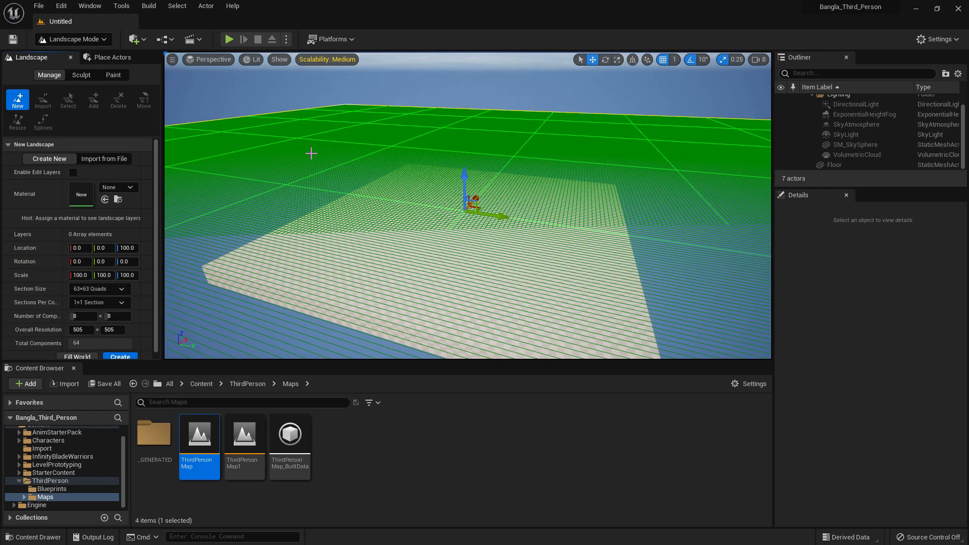
scroll(313, 160, "down", 5)
left_click_drag(313, 159, 326, 171, "alt")
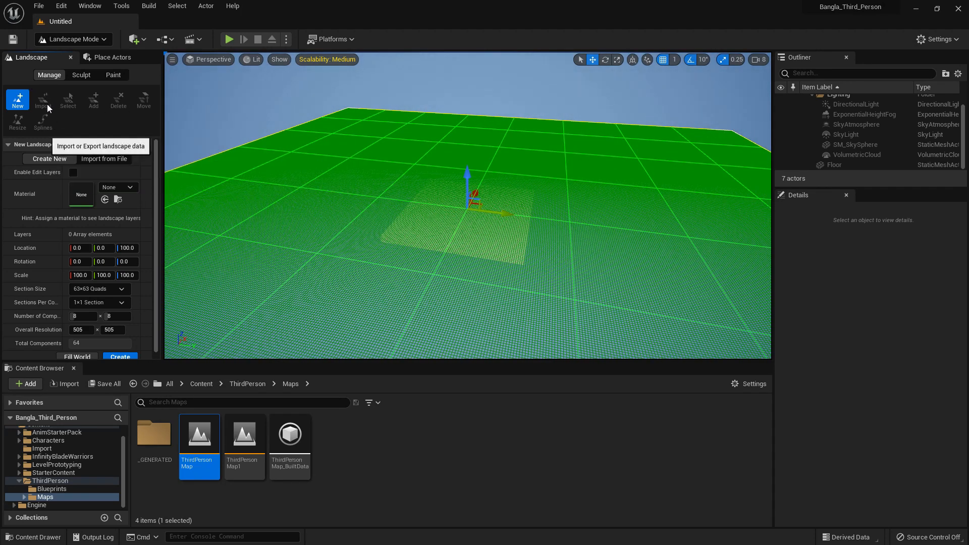
Try out the new landscape's material, location, rotation and scale settings, including an X and Y scale of 495, and reset the scale
left_click(114, 187)
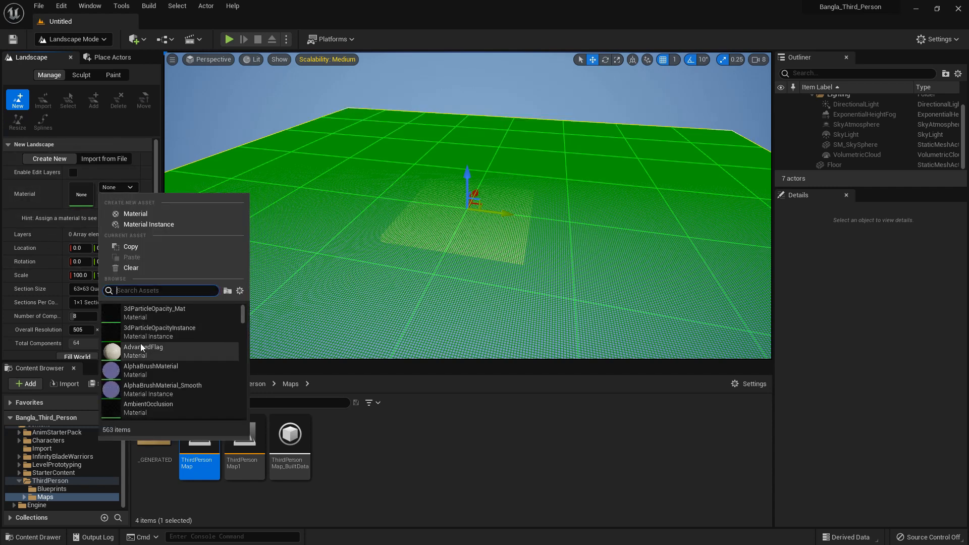
left_click(113, 189)
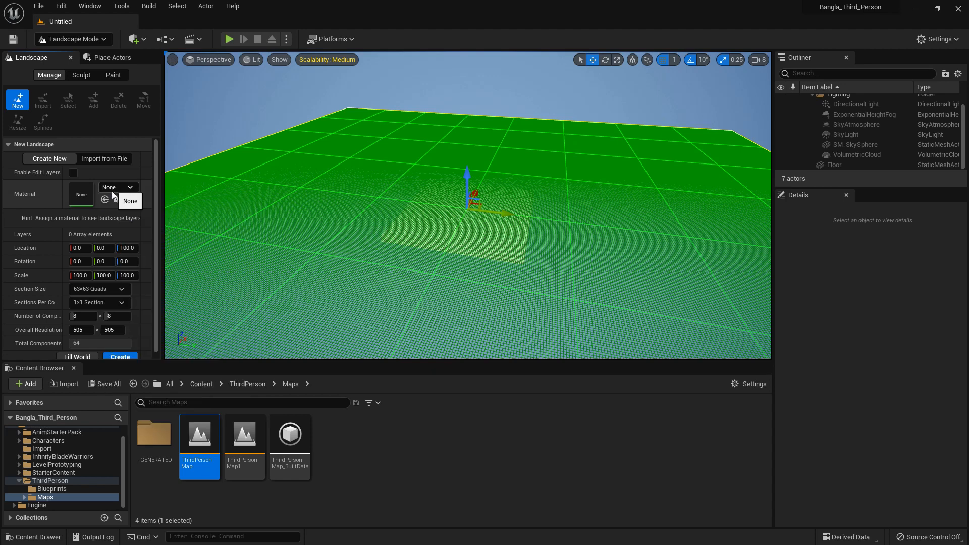
left_click_drag(81, 249, 106, 248)
left_click(146, 248)
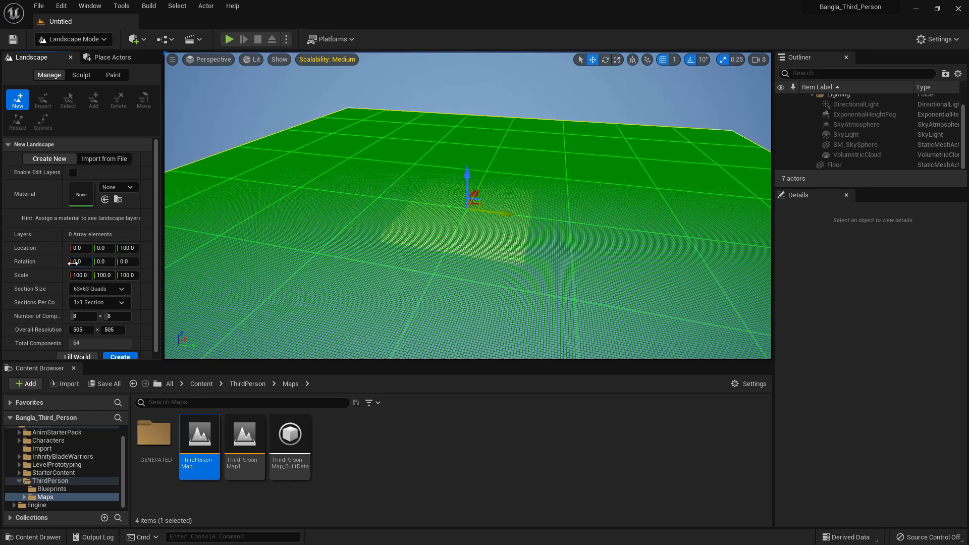
left_click(110, 262)
left_click(81, 262)
left_click_drag(81, 276, 92, 276)
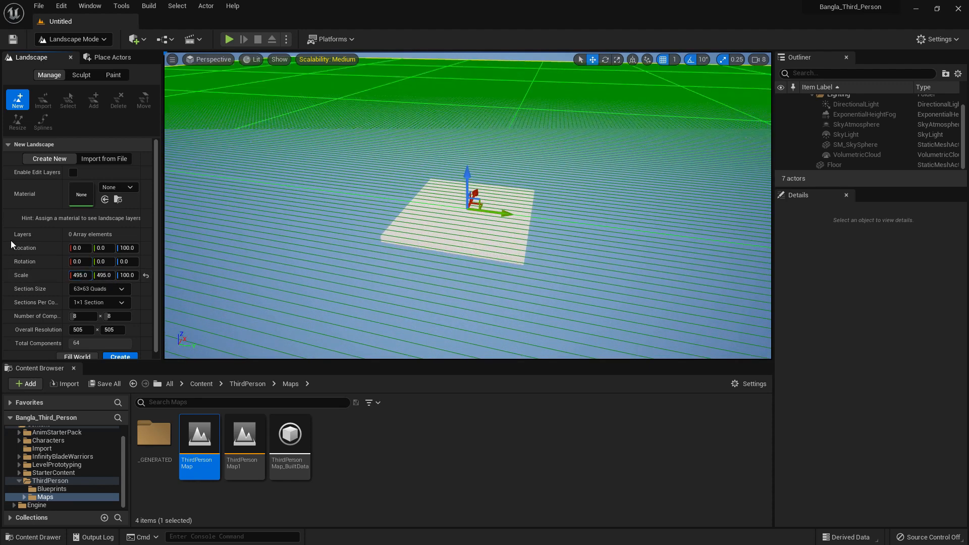
left_click(146, 275)
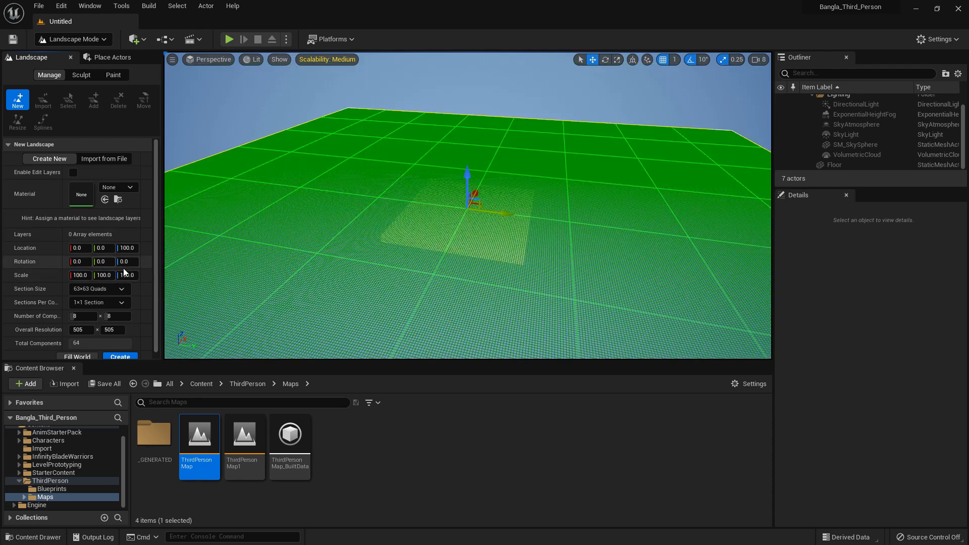
Try section sizes of 7×7, 31×31 and 255×255 quads, 2×2 sections and another component count, and reset them
left_click(104, 289)
left_click(102, 304)
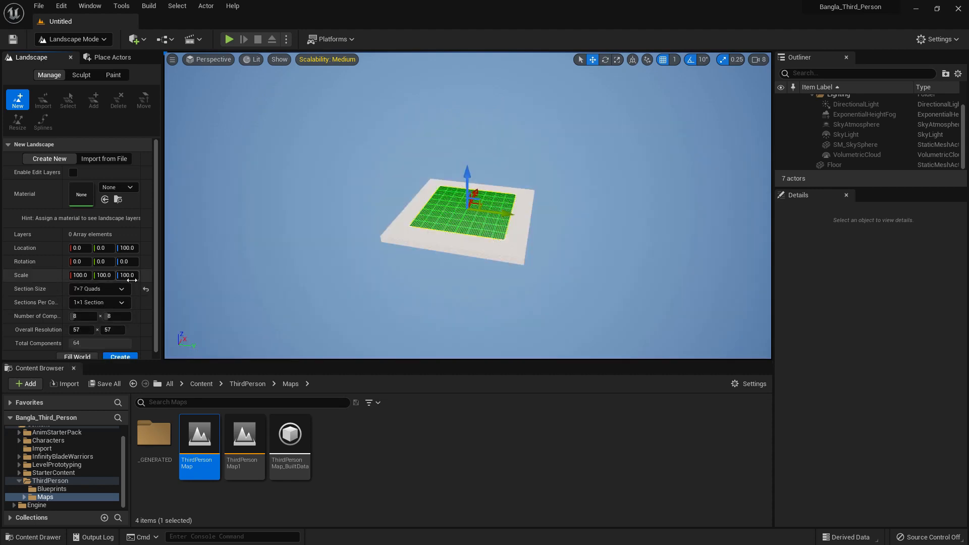
left_click(102, 289)
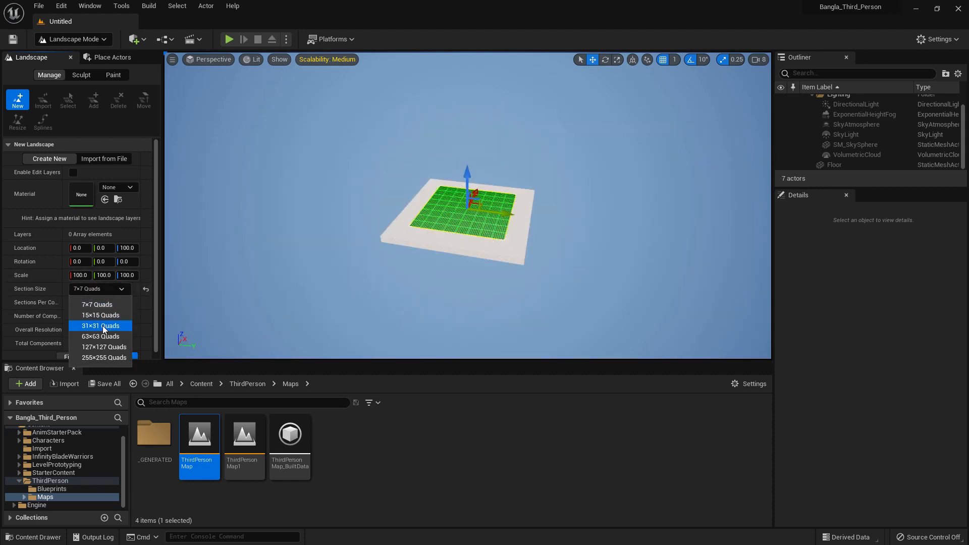
left_click(101, 326)
left_click(85, 287)
left_click(104, 358)
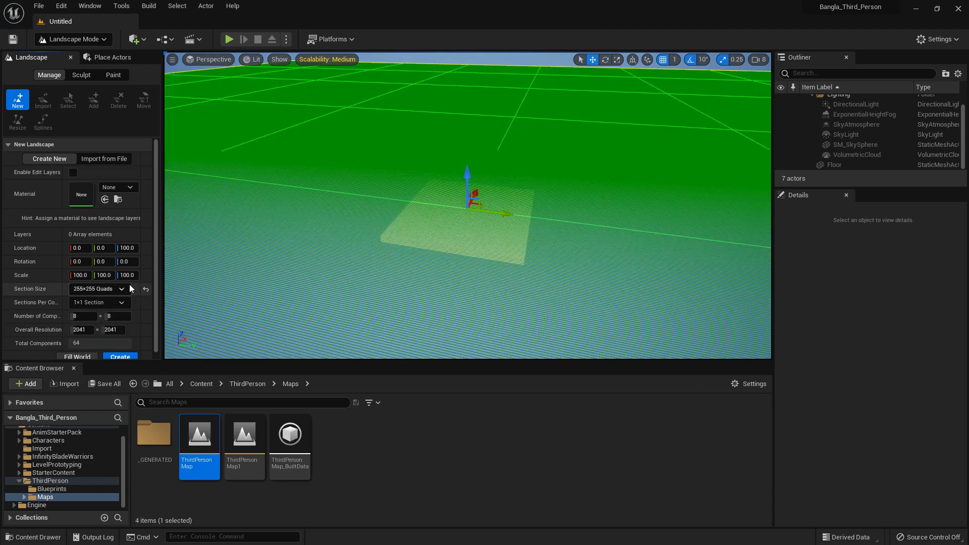
left_click(146, 288)
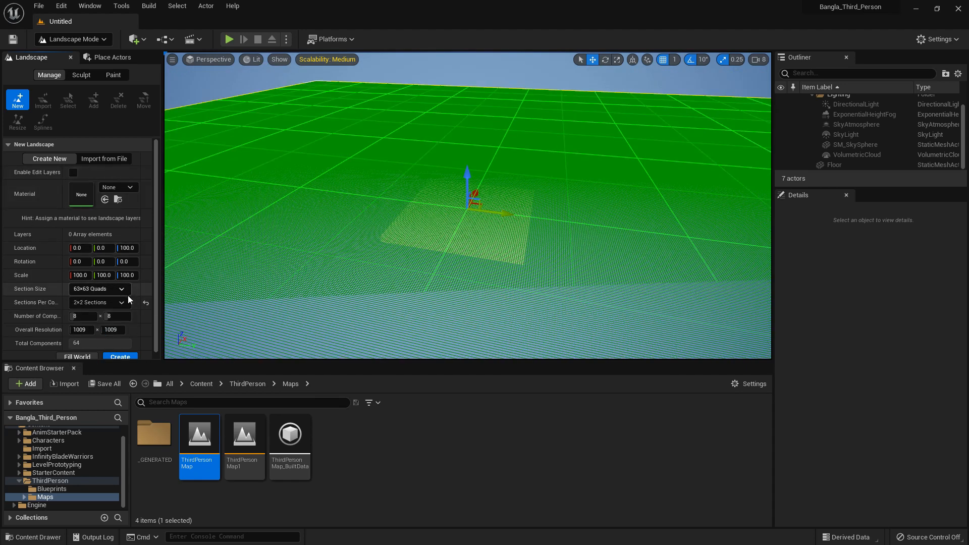
left_click_drag(78, 317, 117, 318)
left_click(146, 316)
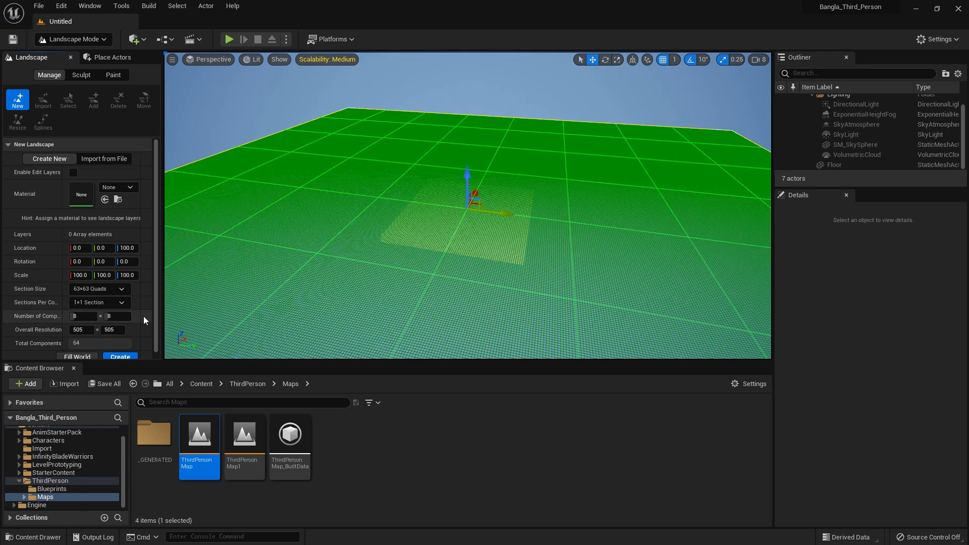
Try filling the world with the new landscape, and set its number of components back to 8 × 8
left_click(81, 351)
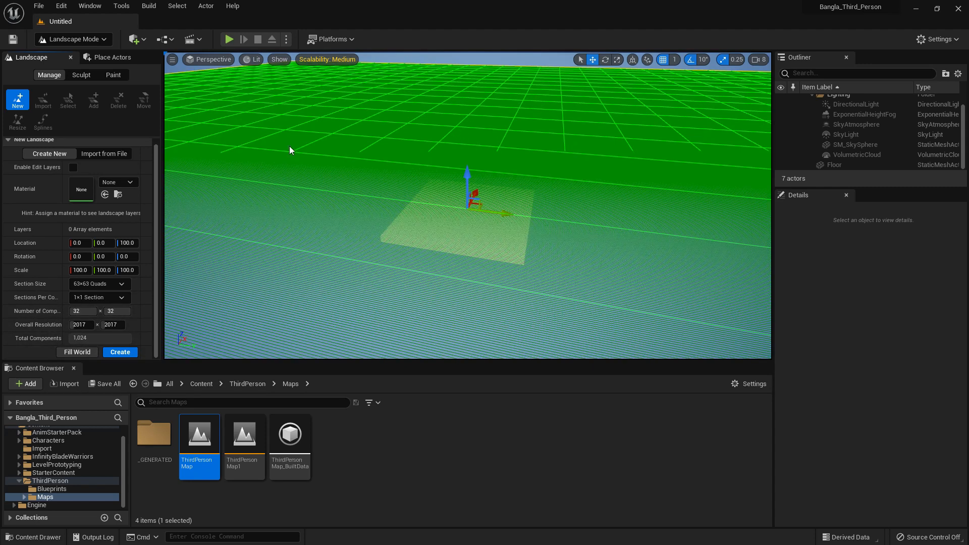
left_click(83, 311)
type("4")
key("BackSpace")
type("10")
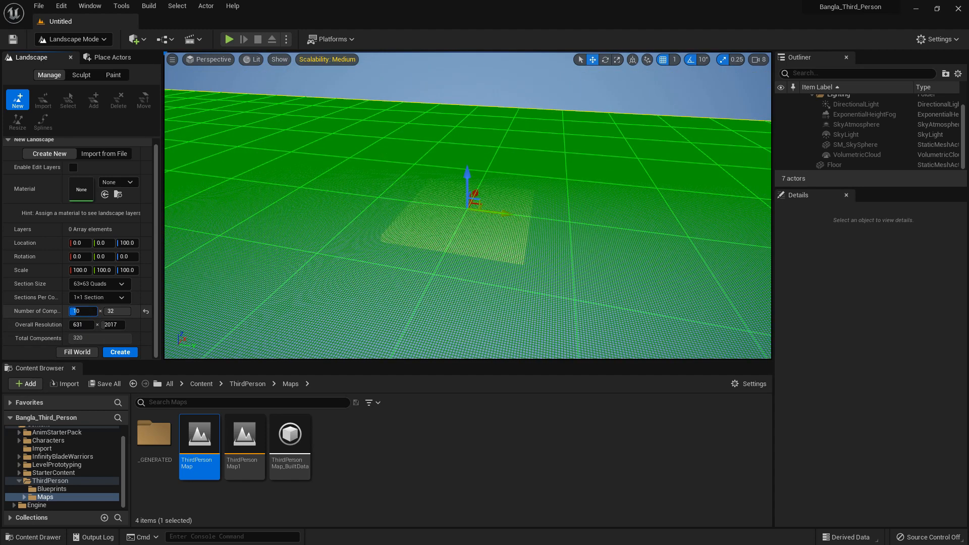
key("BackSpace")
key("BackSpace")
type("8")
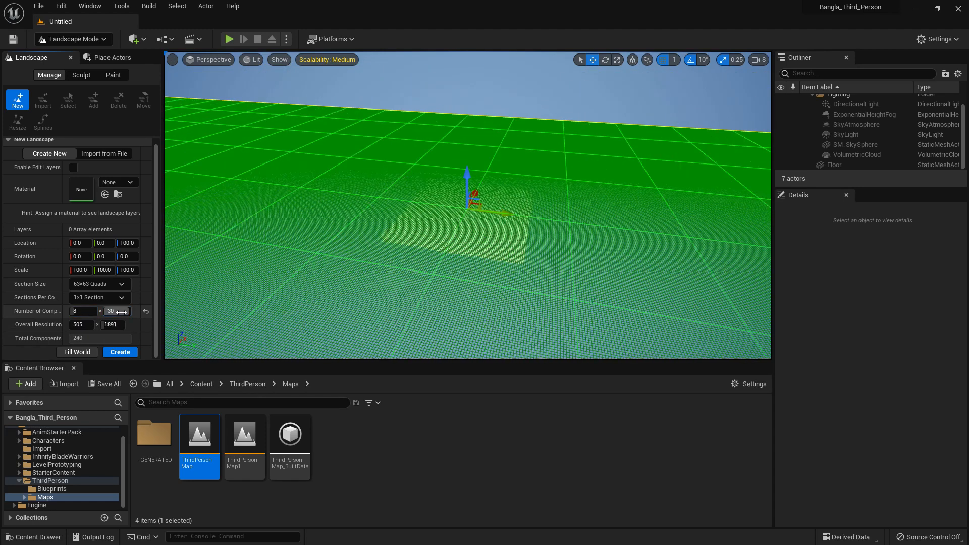
left_click(122, 313)
type("8")
key("Return")
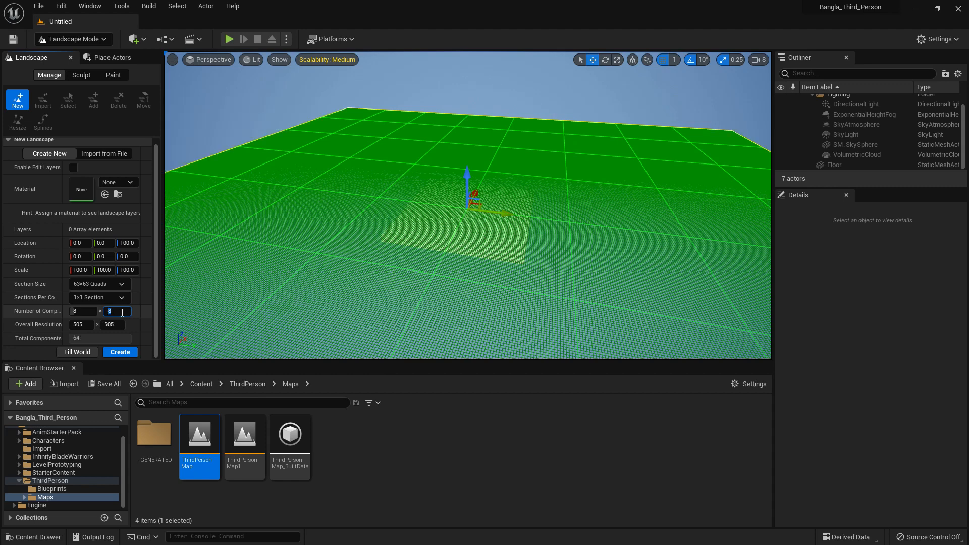
Examine the options for importing a new landscape from a heightmap file
right_click_drag(313, 217, 315, 211)
left_click(94, 152)
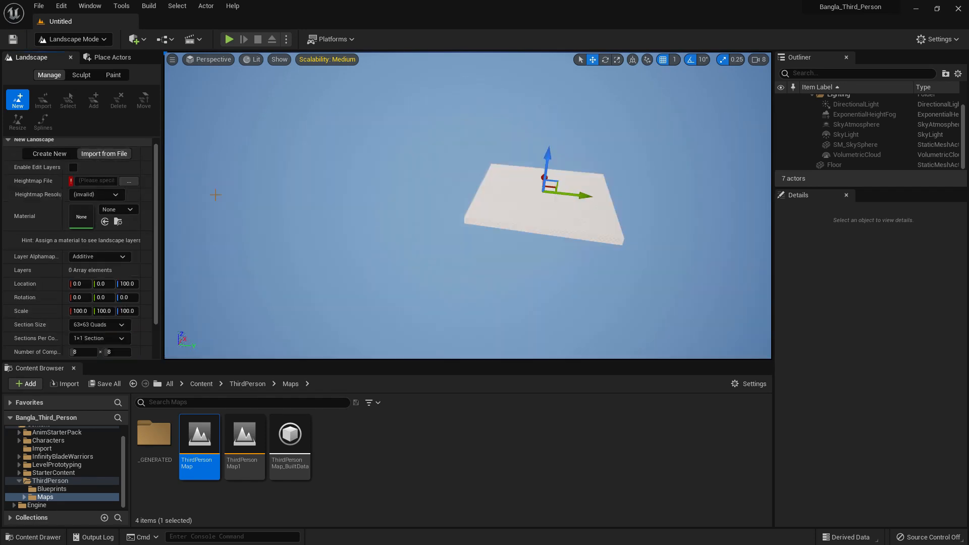
scroll(91, 294, "down", 2)
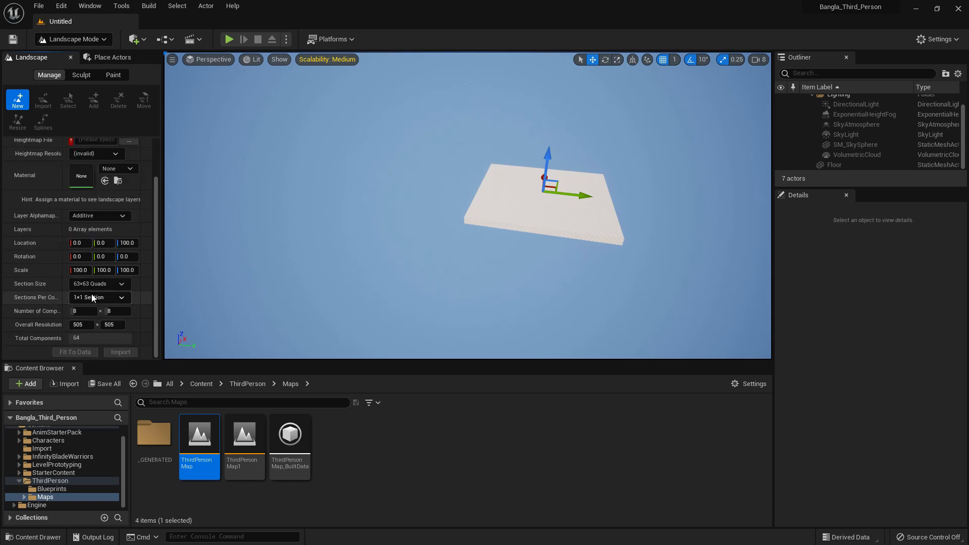
scroll(92, 294, "up", 3)
Create a new landscape from scratch with 63×63 quad sections, 1×1 section per component and 8 × 8 components
left_click(47, 159)
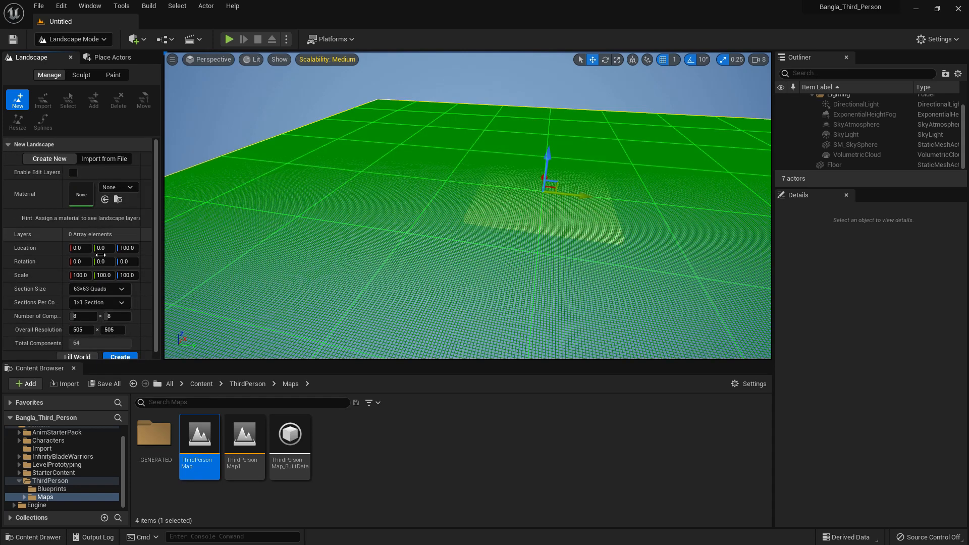
scroll(148, 284, "down", 1)
left_click(120, 353)
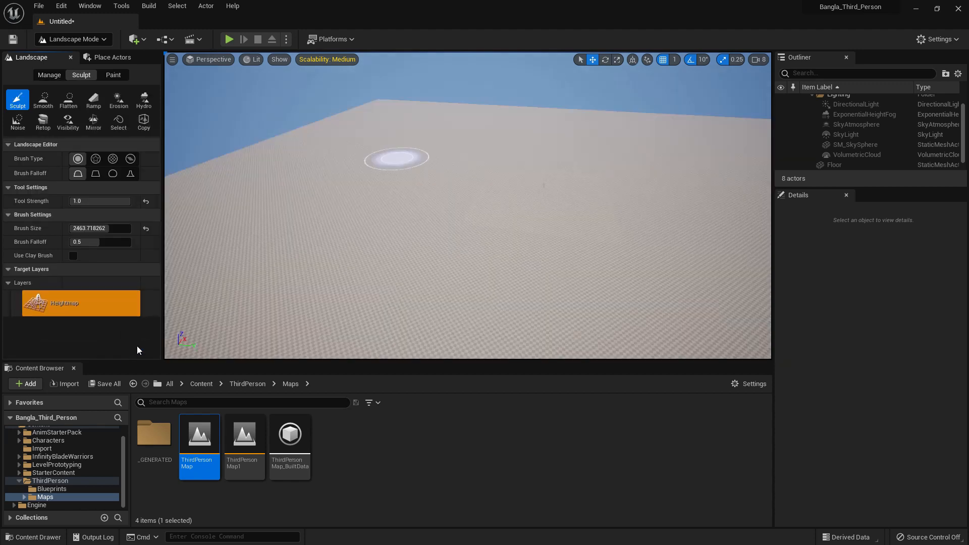
Playtest the level in full screen by running the character across the landscape, and return to Landscape mode in the normal editor layout
mouse_move(470, 214)
right_mouse_down()
mouse_move(469, 181)
mouse_move(469, 214)
right_mouse_up()
key("w")
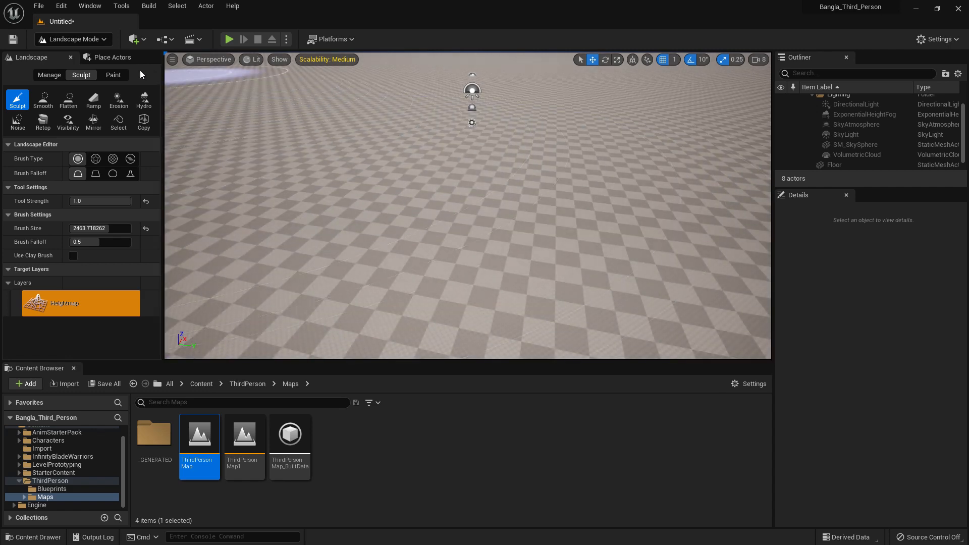
scroll(471, 147, "up", 4)
scroll(470, 148, "up", 3)
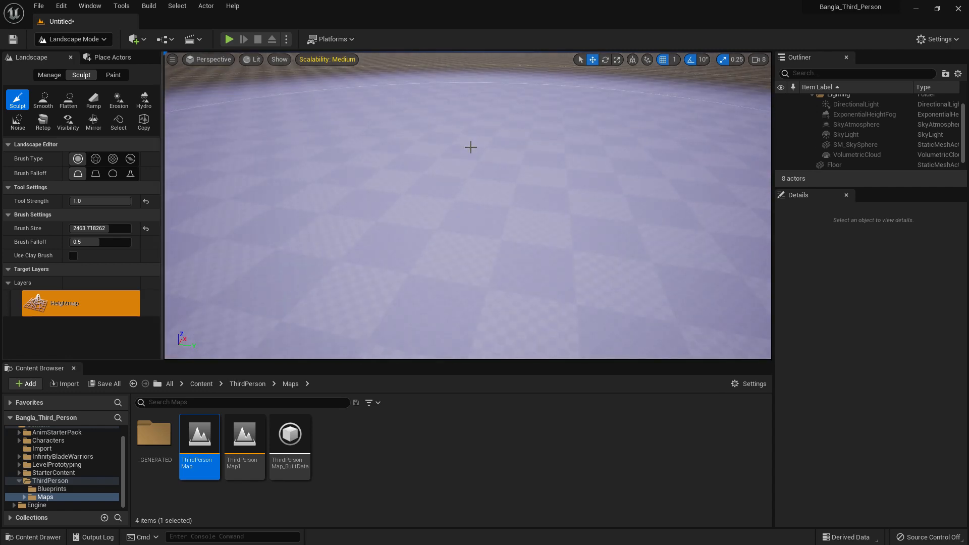
key("alt+p")
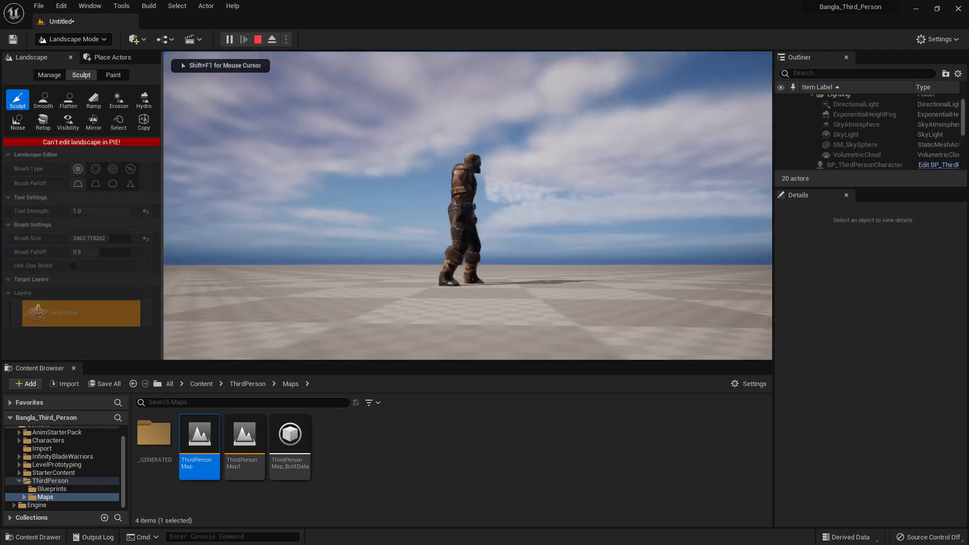
key("F11")
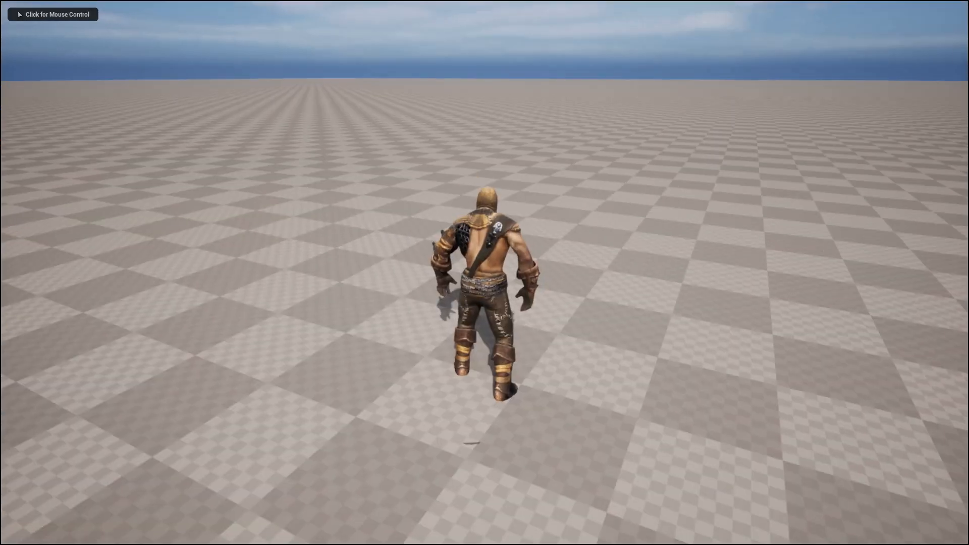
key("w")
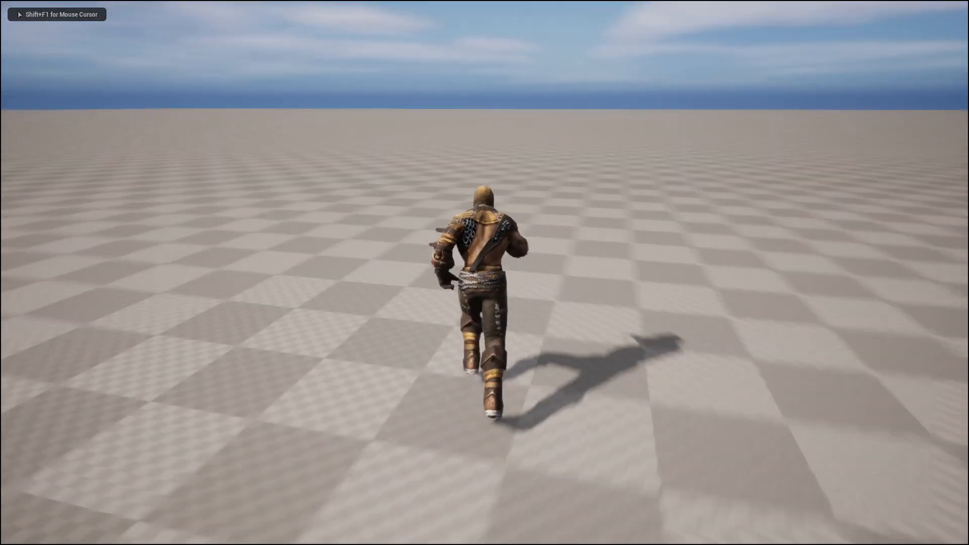
key("Escape")
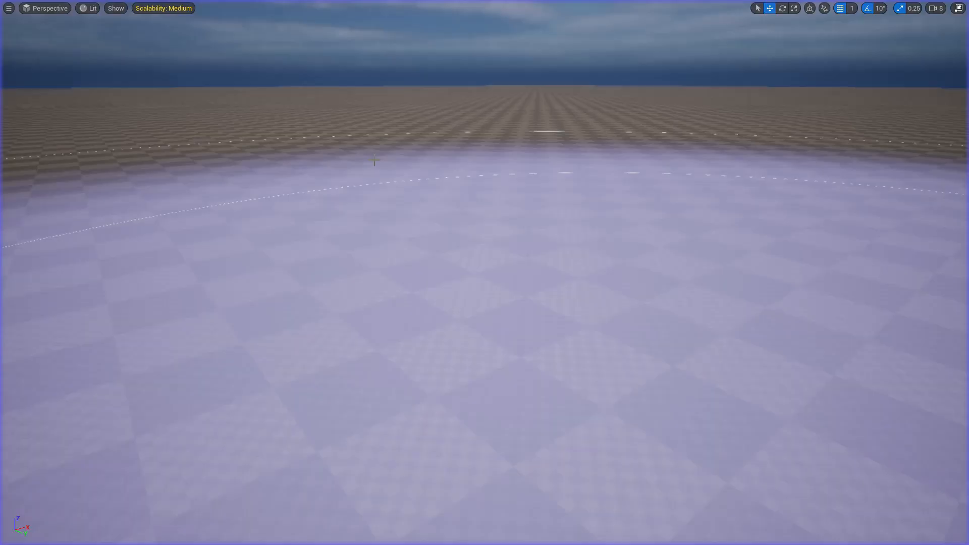
key("shift+2")
key("F11")
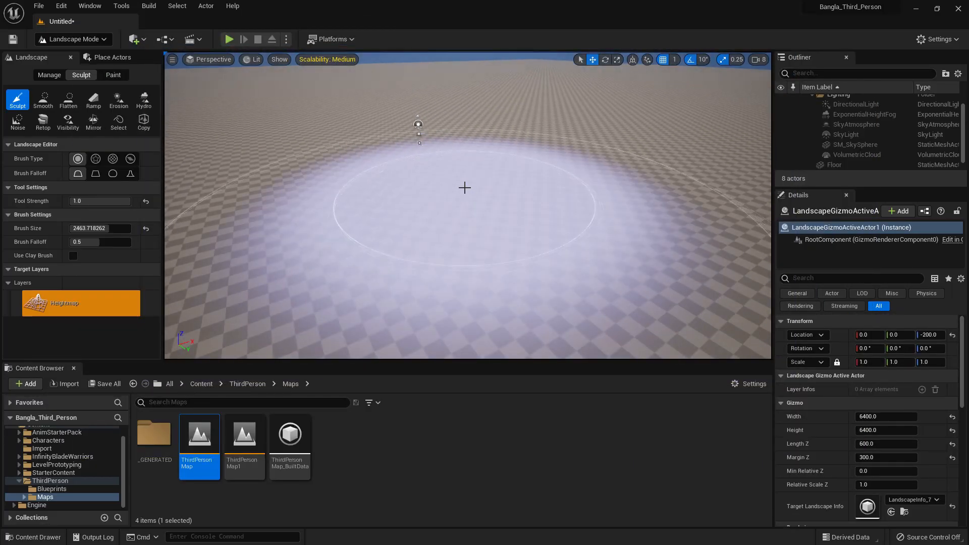
Try positioning a second new landscape beside the existing one along the Y axis, and check the heightmap import options
left_click(49, 75)
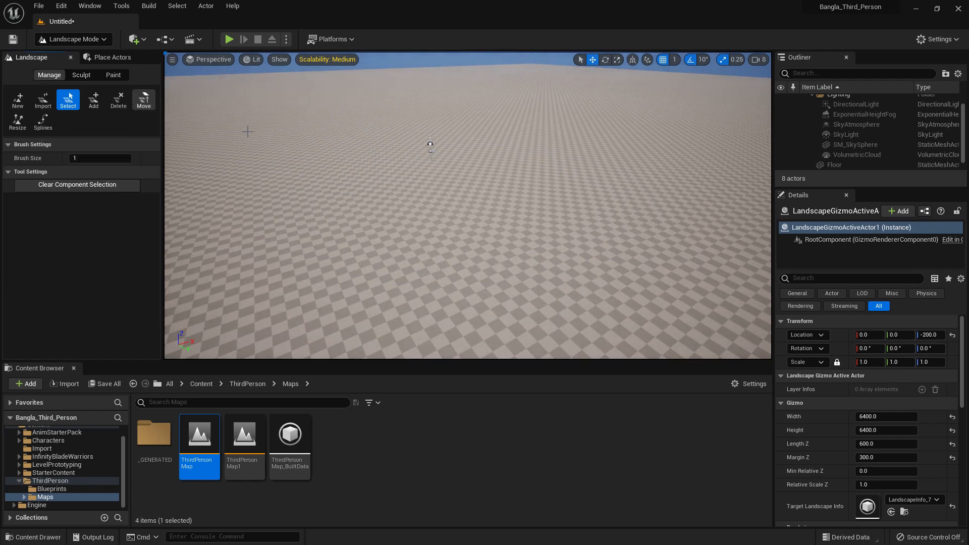
scroll(357, 138, "down", 12)
scroll(404, 151, "up", 1)
scroll(423, 160, "down", 1)
right_click_drag(423, 158, 530, 174)
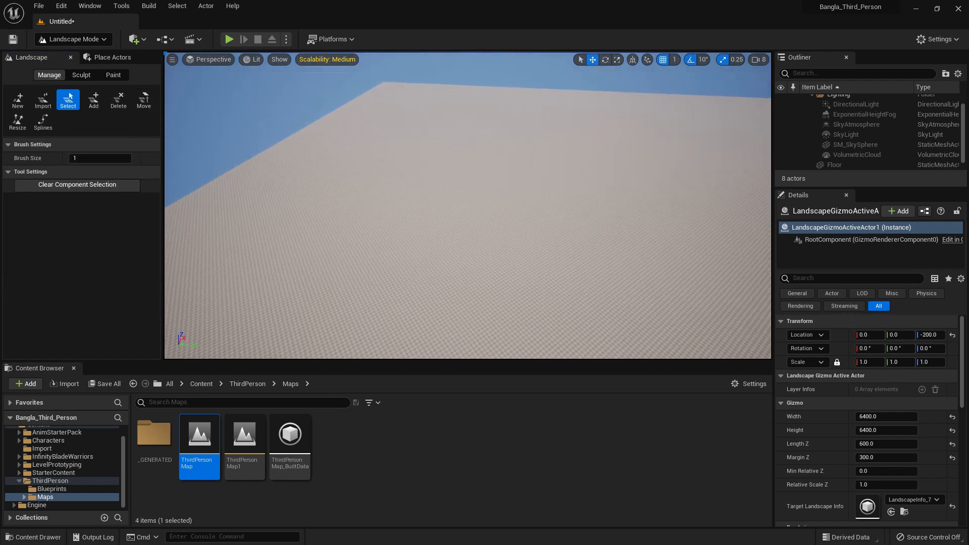
left_click(19, 100)
scroll(581, 173, "down", 5)
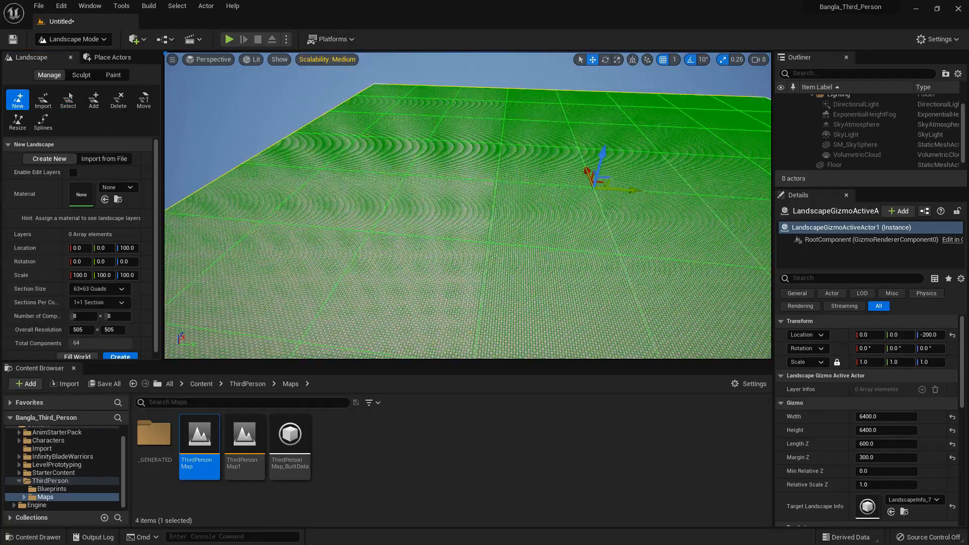
left_click_drag(552, 201, 232, 196)
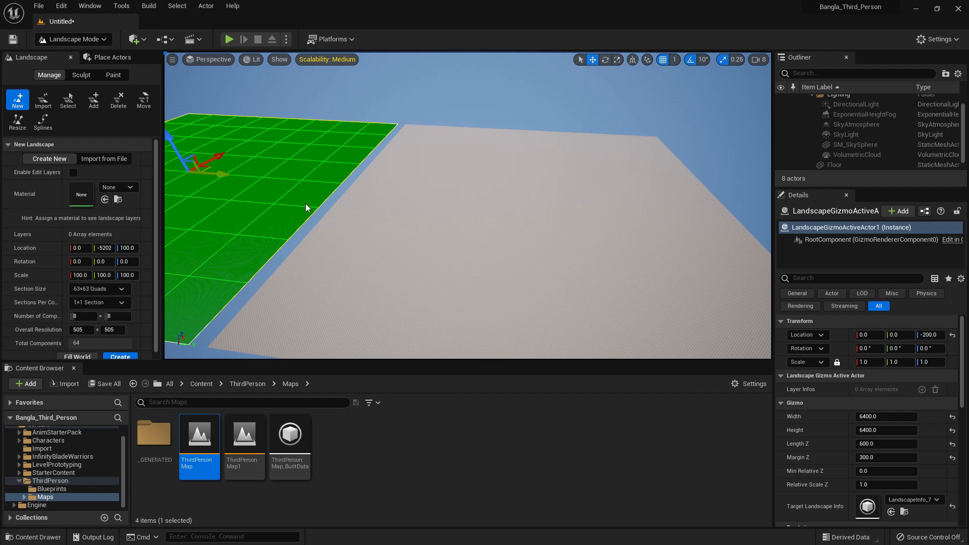
left_click(43, 100)
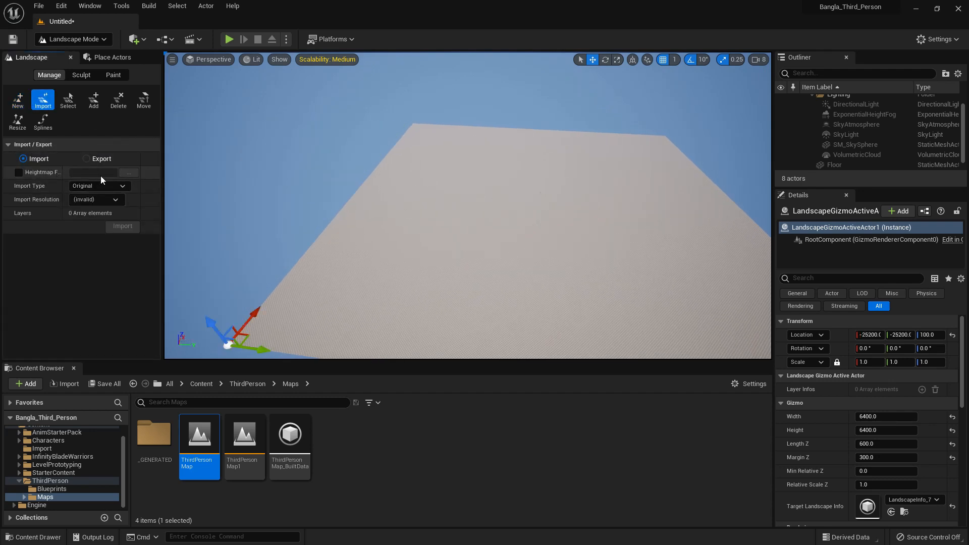
Select a component at the landscape's edge and try an X location of 150 and a uniform scale of 1.2875
left_click(68, 99)
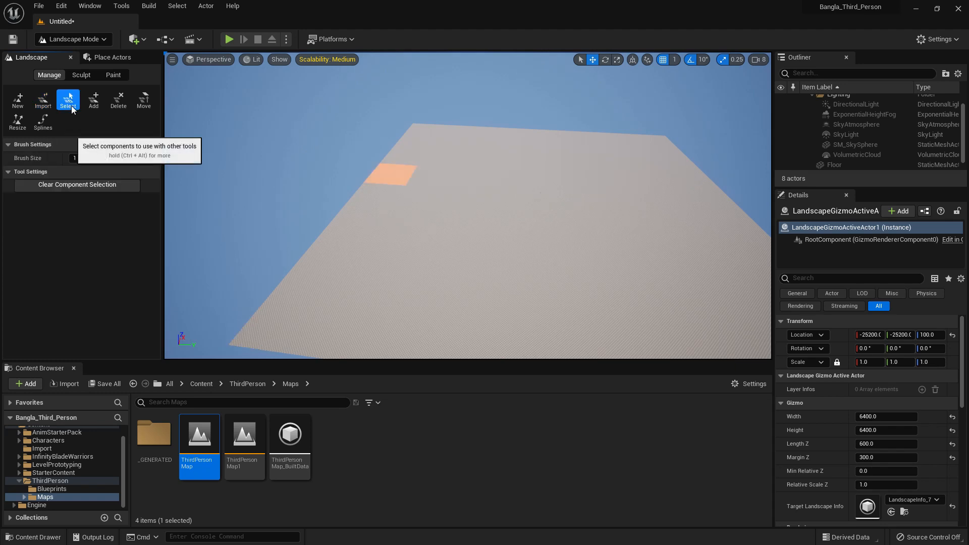
left_click(361, 209)
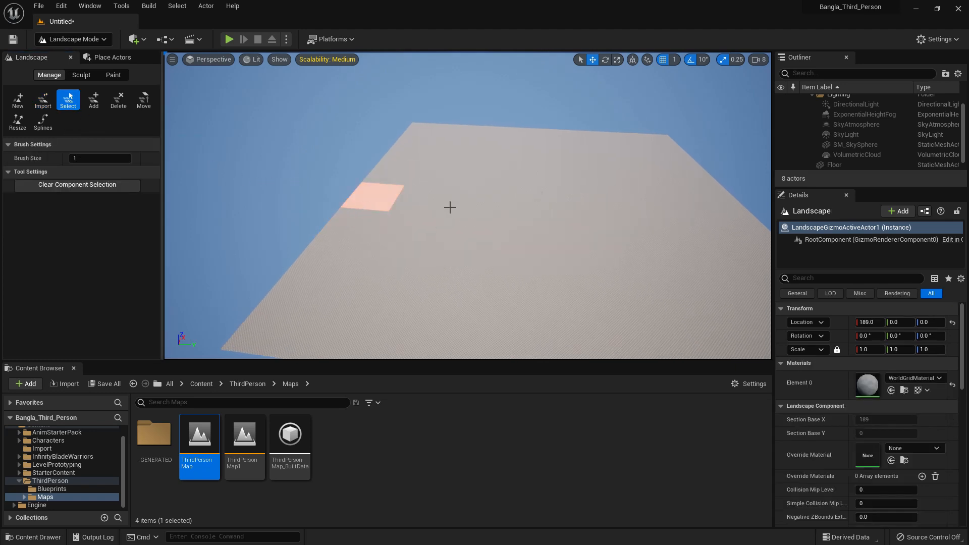
mouse_move(869, 322)
left_mouse_down()
mouse_move(881, 322)
mouse_move(864, 323)
left_mouse_up()
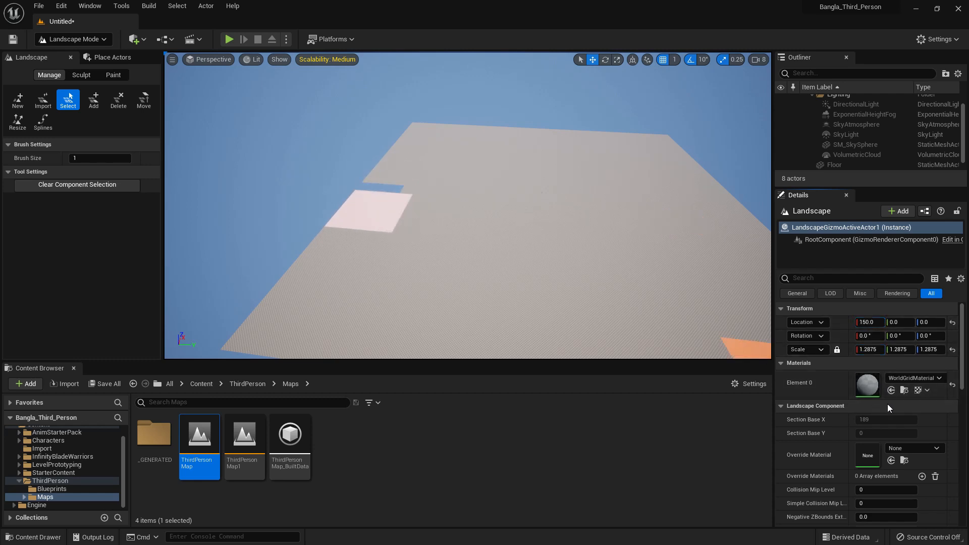
scroll(889, 439, "down", 3)
scroll(922, 414, "down", 6)
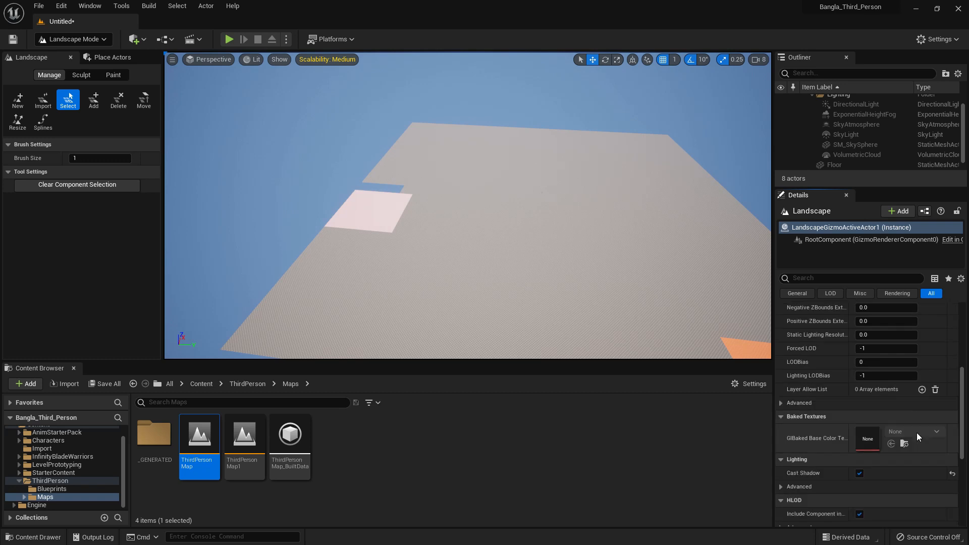
scroll(916, 430, "up", 9)
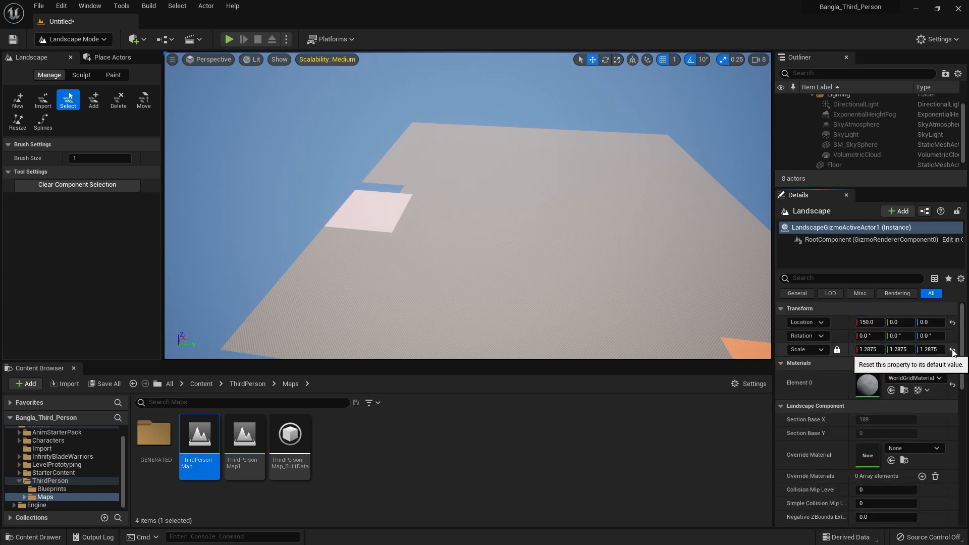
Reset the edge component's location and scale to their defaults, and undo the component's transform changes
left_click(953, 323)
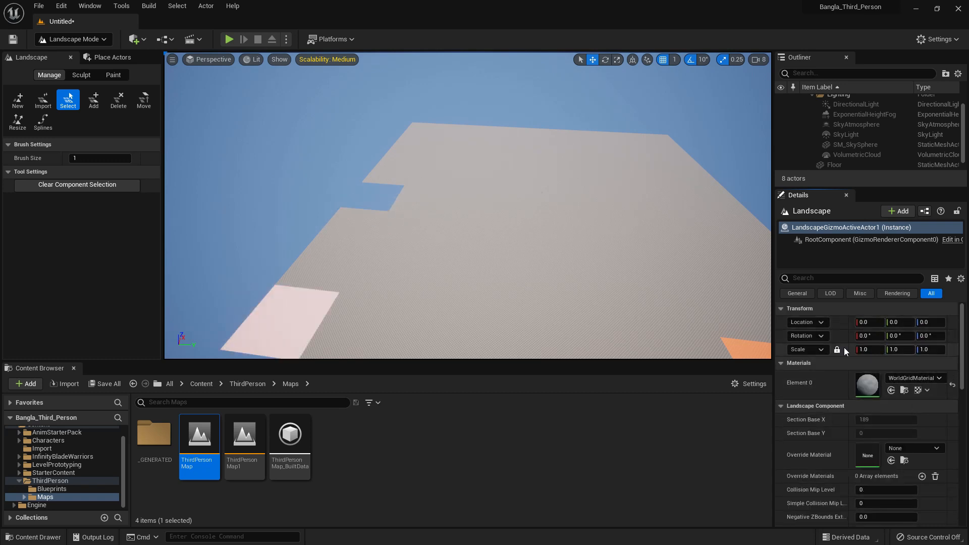
right_click_drag(547, 278, 546, 278)
key("a")
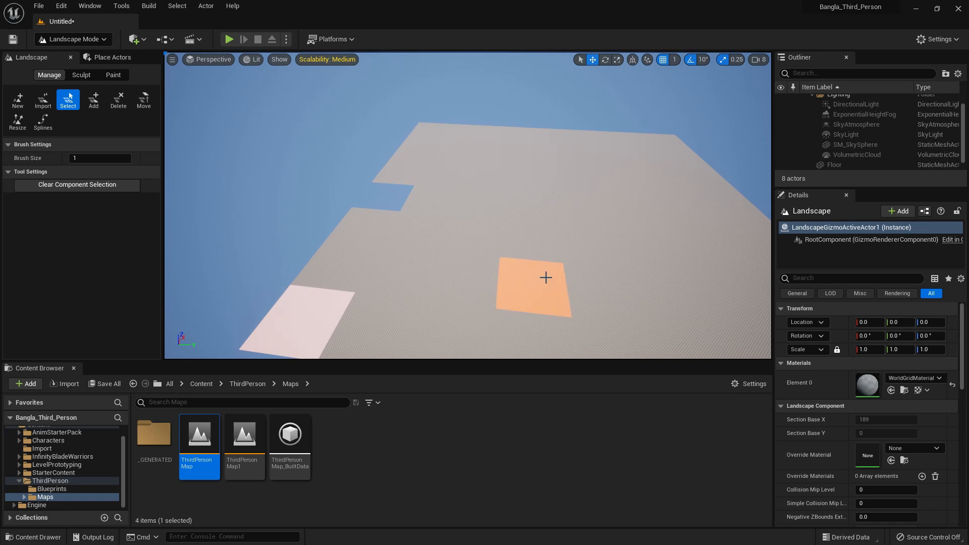
key("ctrl+z")
key("ctrl+z")
key("ctrl+z")
key("ctrl+z")
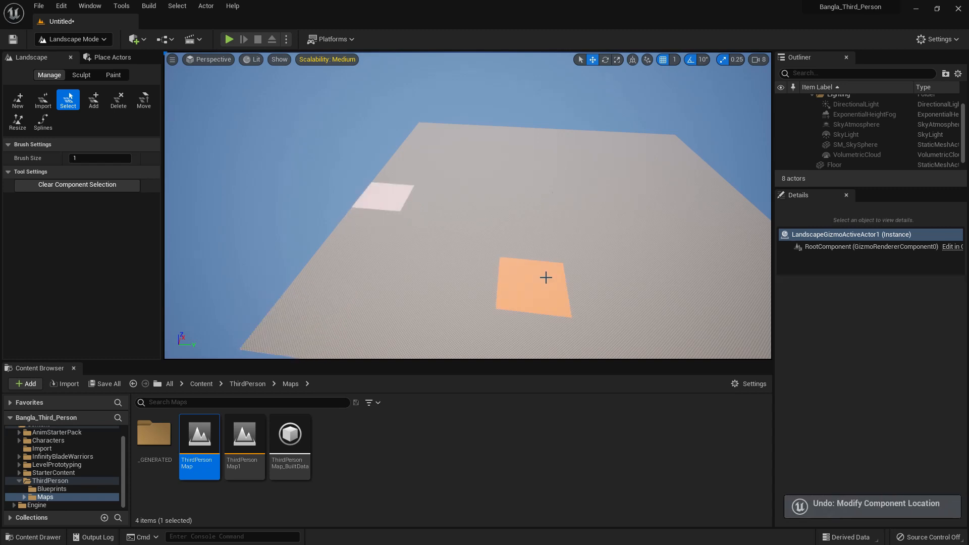
Try adding five components in a staggered pattern outside the landscape's edge
left_click(94, 100)
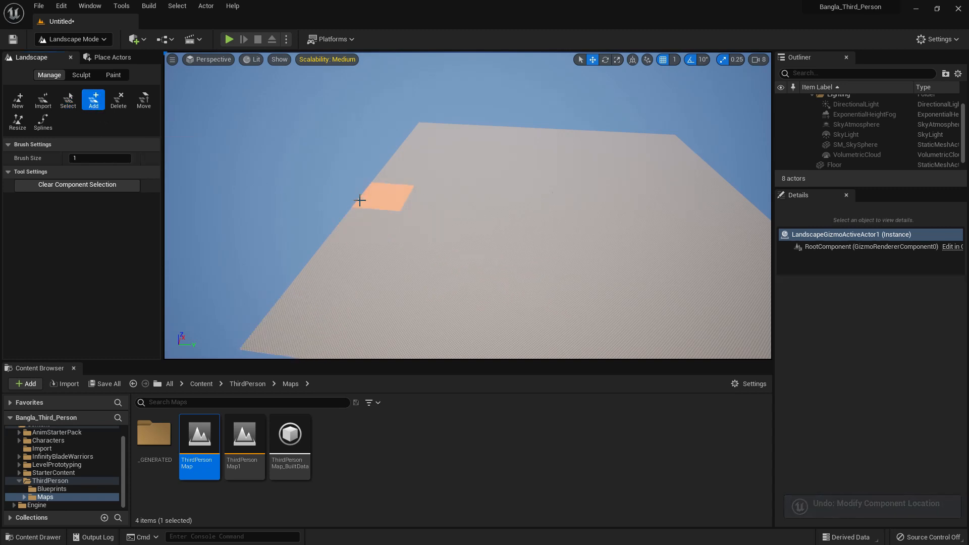
left_click(329, 209)
left_click(298, 185)
left_click(227, 241)
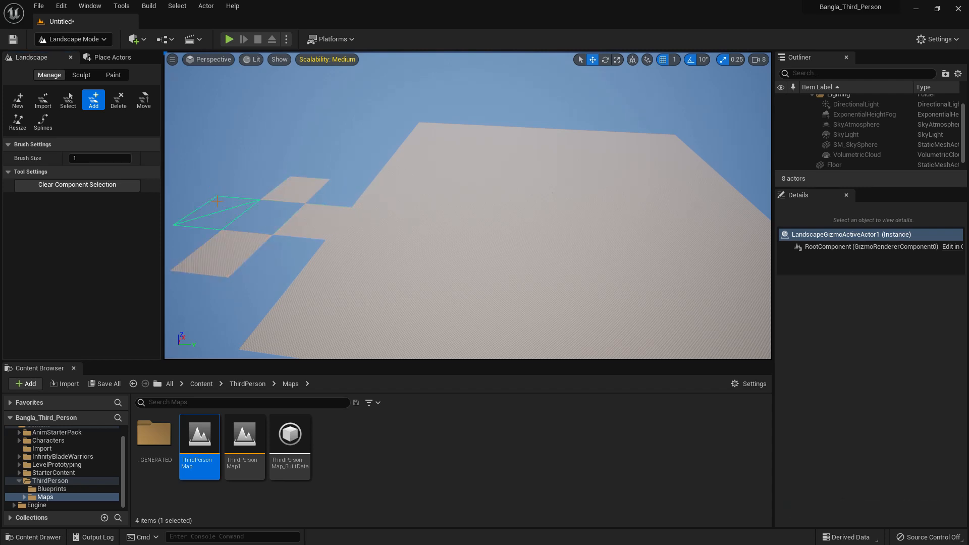
left_click(217, 202)
left_click(254, 139)
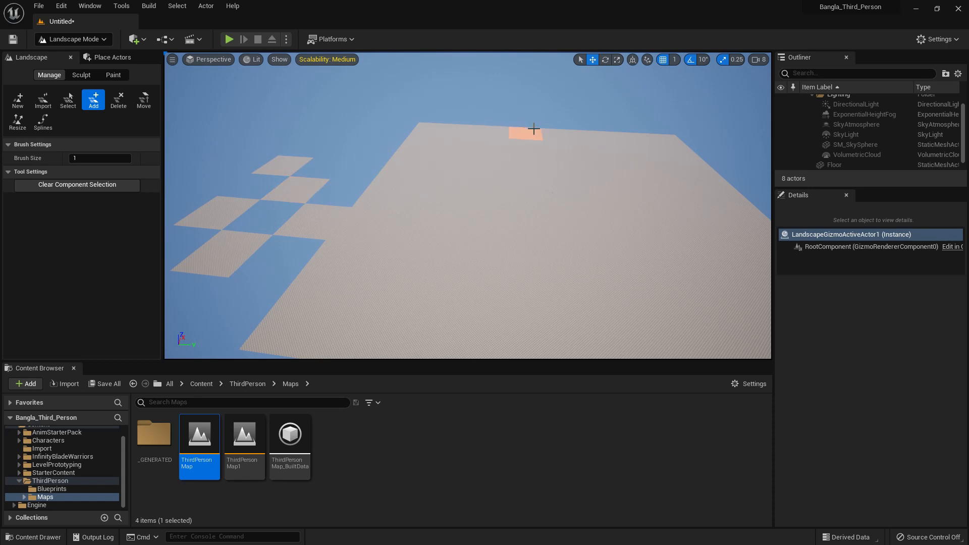
Try deleting the highlighted component at the landscape's edge, and undo the deletion
left_click(118, 99)
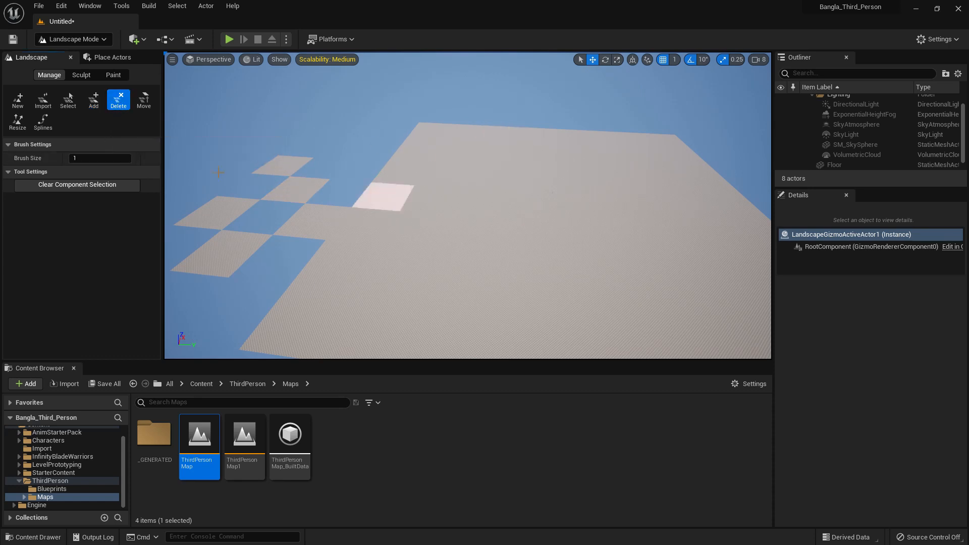
left_click(382, 198)
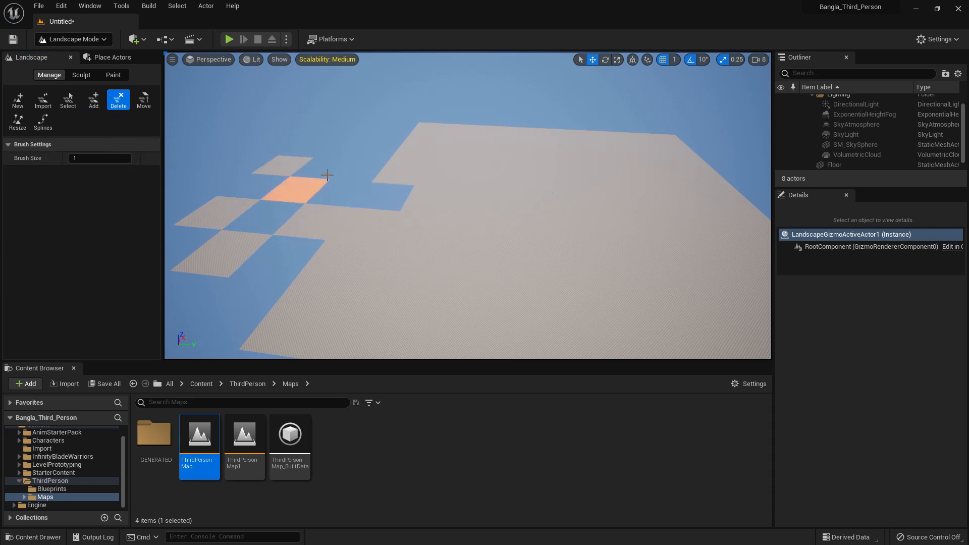
key("ctrl+z")
key("ctrl+z")
key("ctrl+z")
key("ctrl+z")
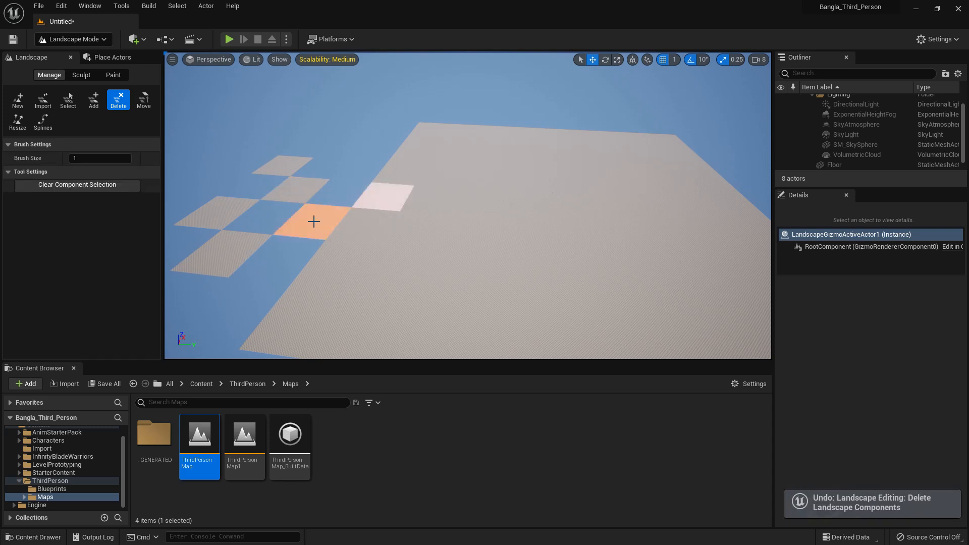
Delete the staggered extra components outside the landscape, and fill the gap in its edge with an added component
left_click(253, 198)
left_click(225, 249)
left_click(93, 100)
left_click(385, 199)
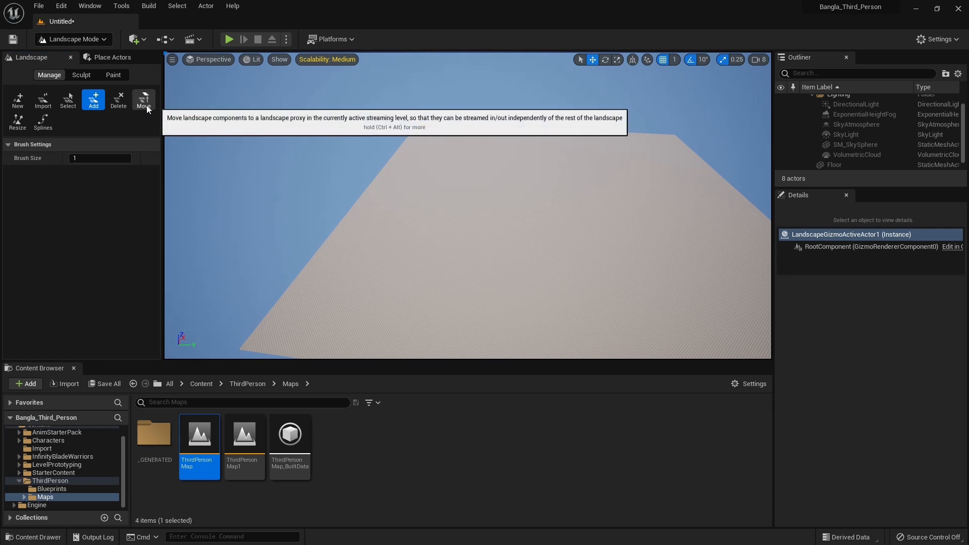
Start a landscape spline with three control points curving across the terrain
left_click(42, 123)
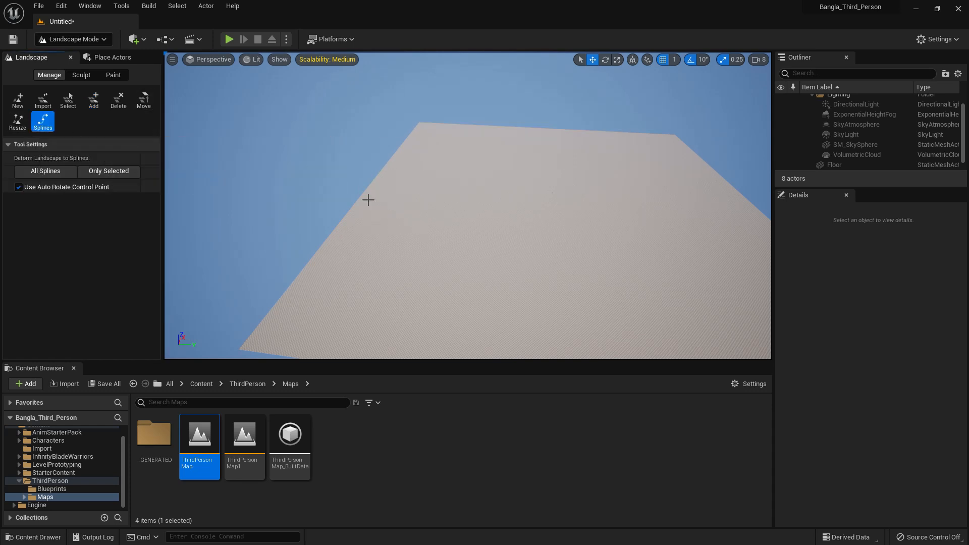
left_click(378, 263, "ctrl")
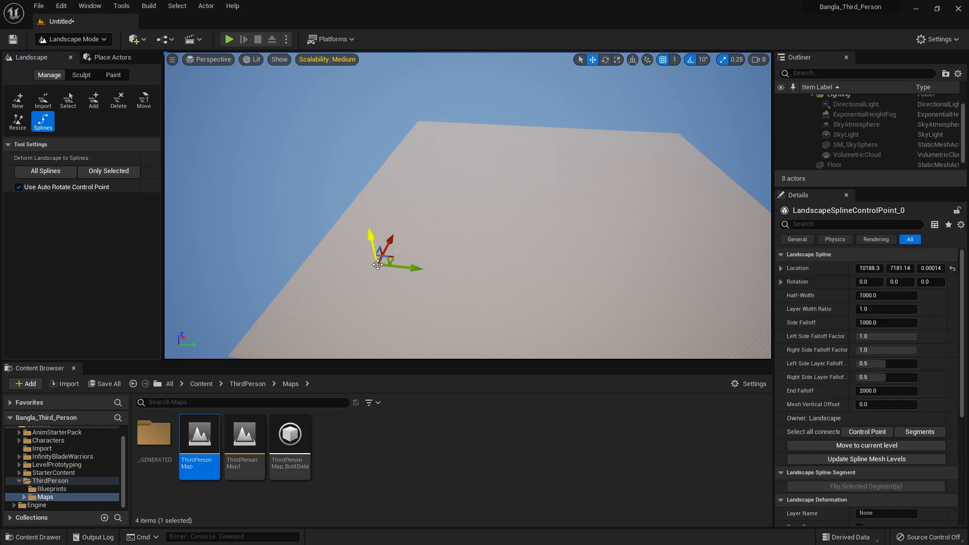
left_click(422, 255, "ctrl")
key("w")
right_click_drag(459, 197, 522, 165)
left_click(522, 165, "ctrl")
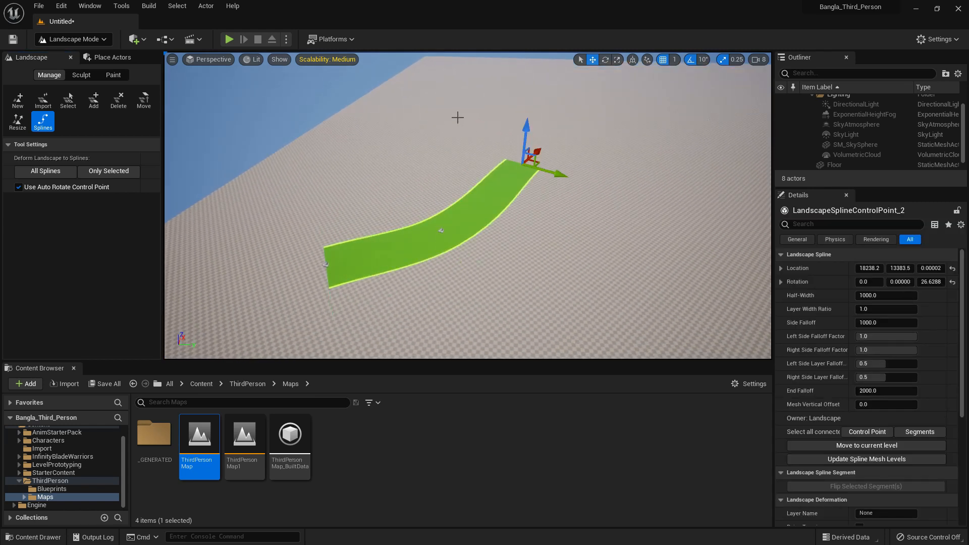
Add a fourth control point that bends the spline back, and undo the extra point placed beyond it
left_click(457, 114, "ctrl")
left_click(602, 102, "ctrl")
right_click_drag(617, 177, 589, 184)
key("ctrl+z")
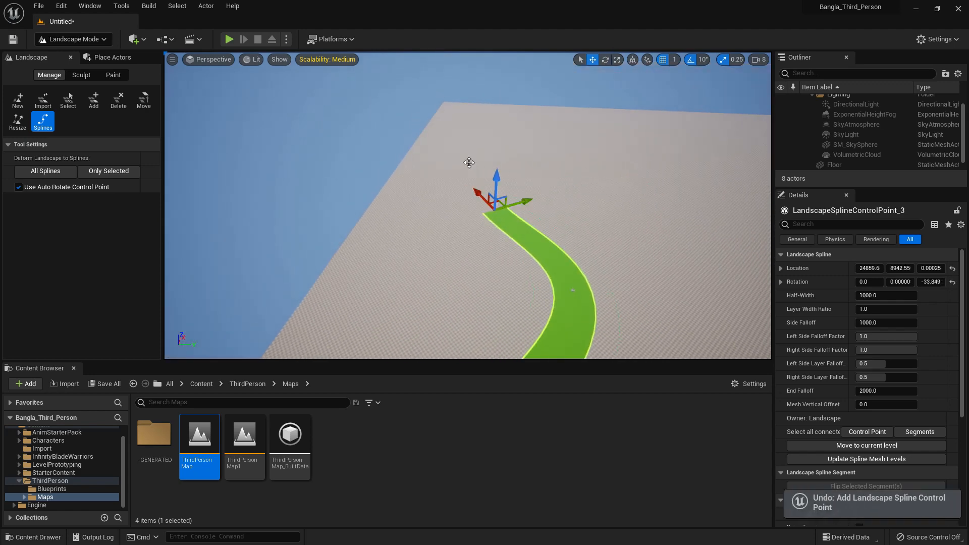
Extend the spline with three more control points to form a winding road across the landscape
left_click(469, 163, "ctrl")
left_click(545, 124, "ctrl")
left_click(677, 168, "ctrl")
middle_click_drag(544, 223, 593, 273)
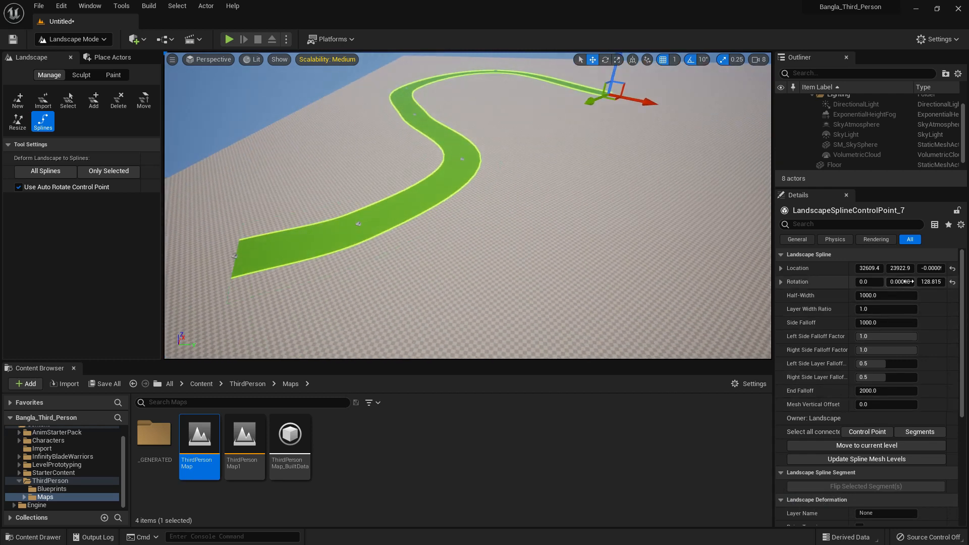
Deform the landscape to only the selected splines and to all splines, and examine the end control point's properties
scroll(912, 285, "down", 2)
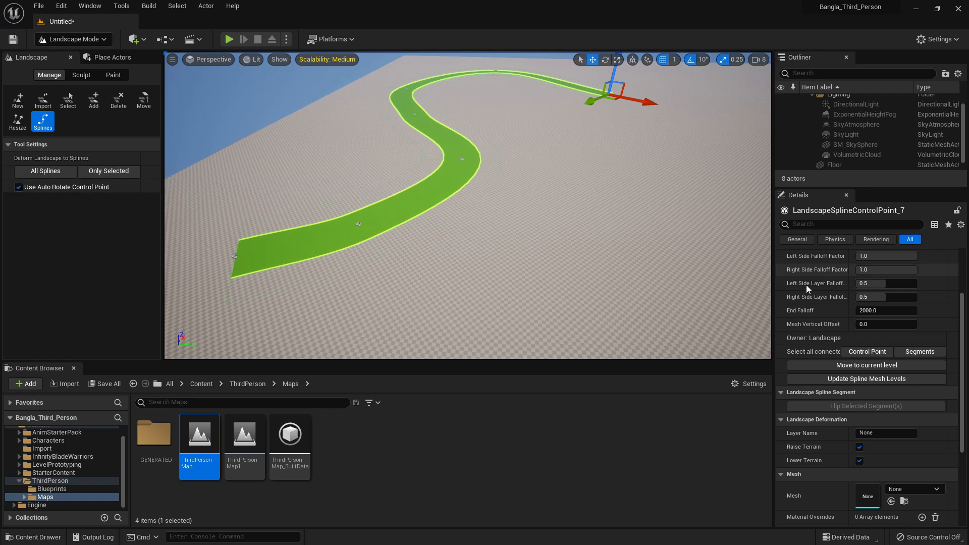
scroll(811, 283, "up", 1)
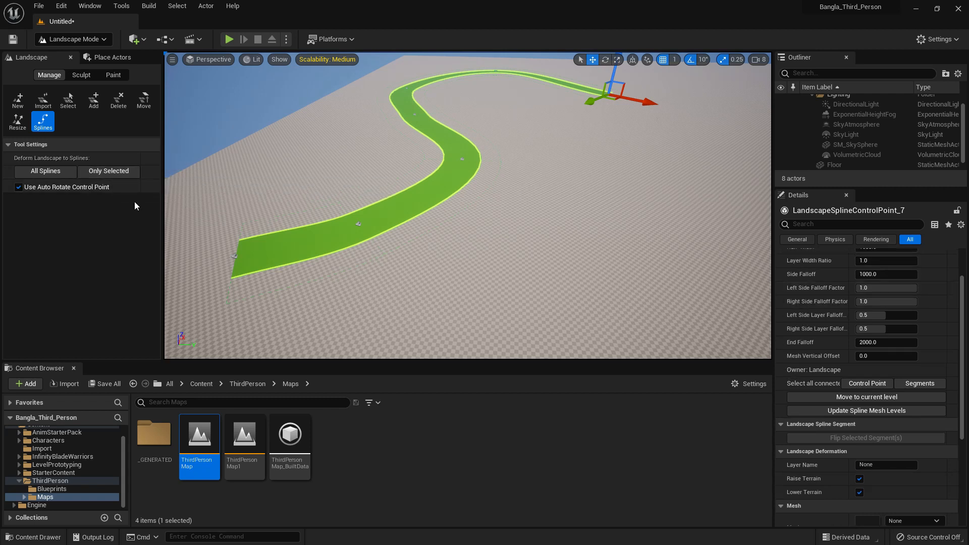
left_click(96, 172)
left_click(50, 173)
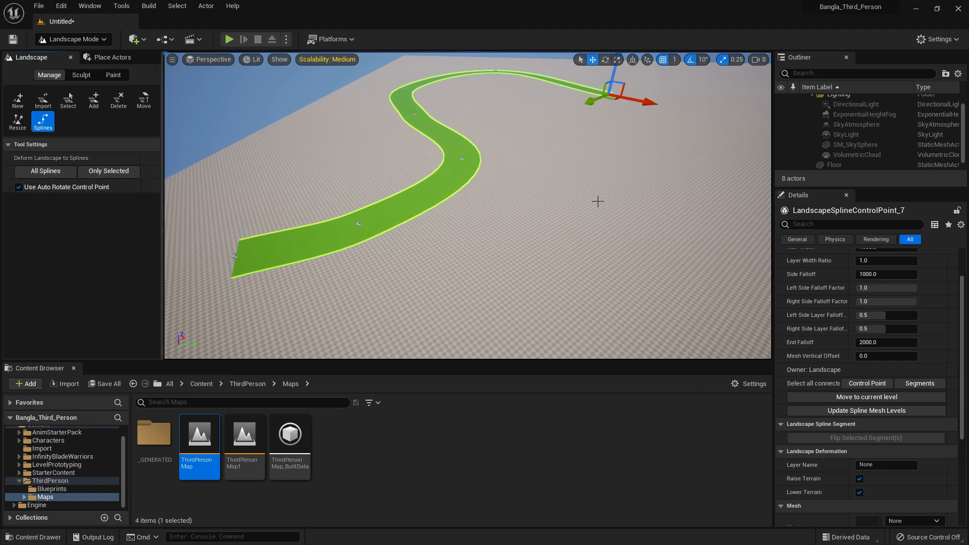
scroll(858, 346, "up", 2)
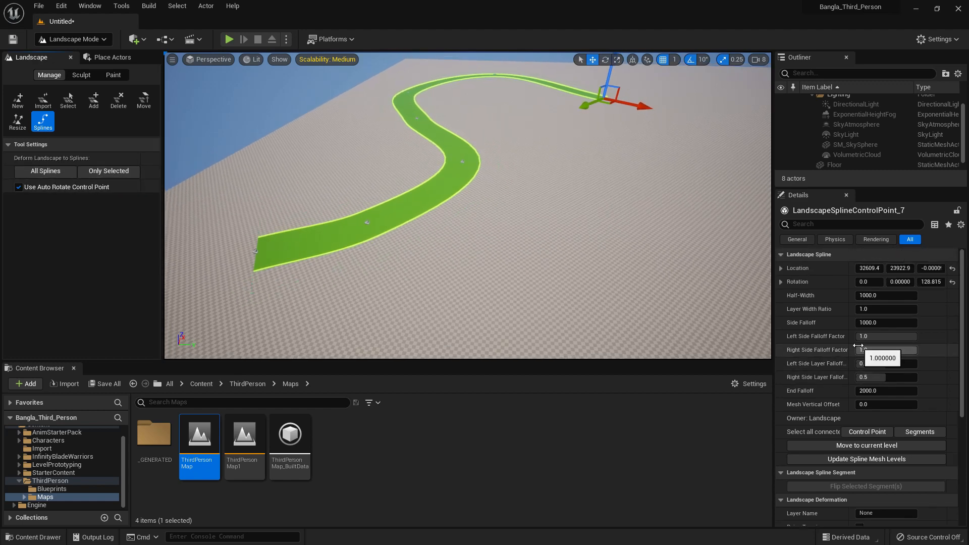
scroll(859, 347, "down", 5)
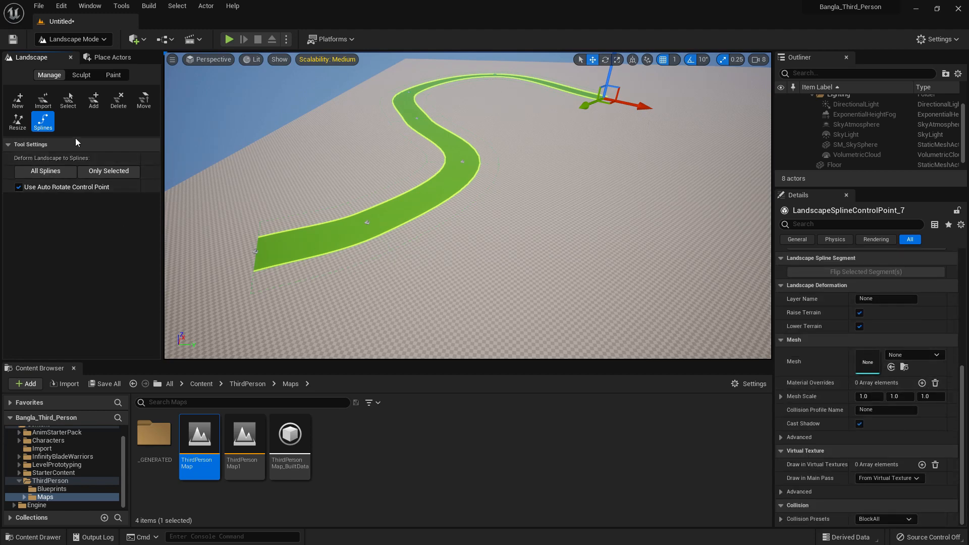
Return to editing landscape splines and select the control point at the start of the road spline
left_click(69, 99)
left_click(405, 186)
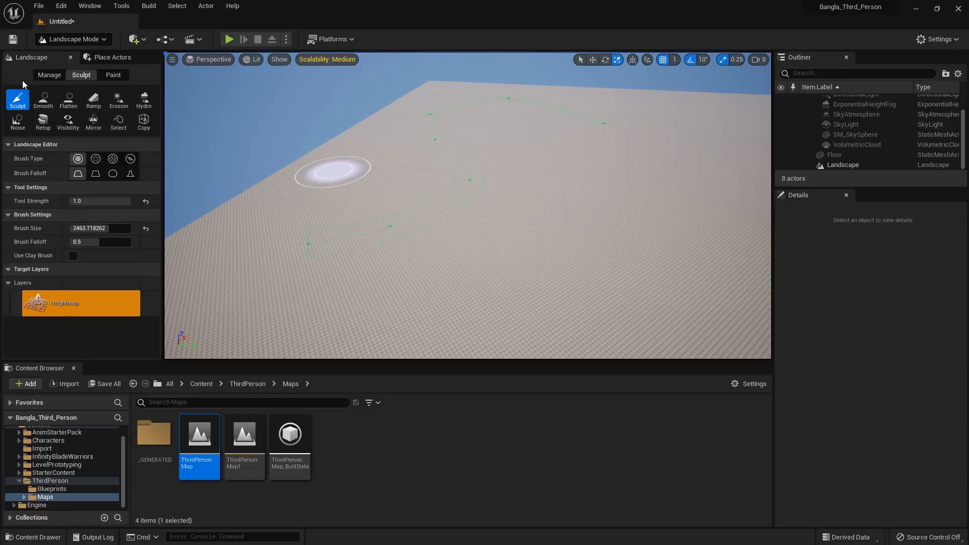
left_click(50, 75)
right_click_drag(375, 260, 353, 262)
right_click_drag(327, 214, 293, 230)
key("w")
left_click(292, 232)
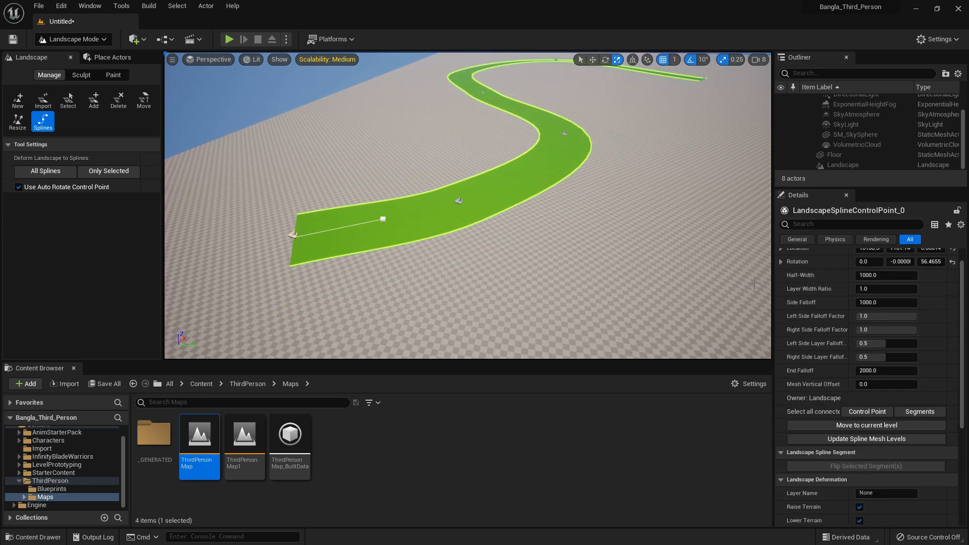
Select all connected segments of the road spline and add one entry to their Spline Meshes array
scroll(925, 383, "down", 3)
scroll(926, 382, "up", 3)
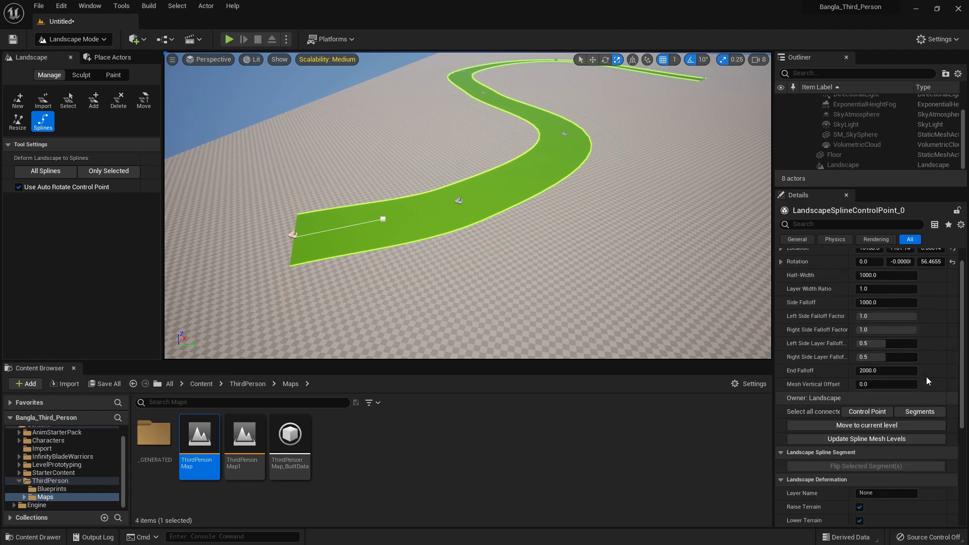
left_click(925, 412)
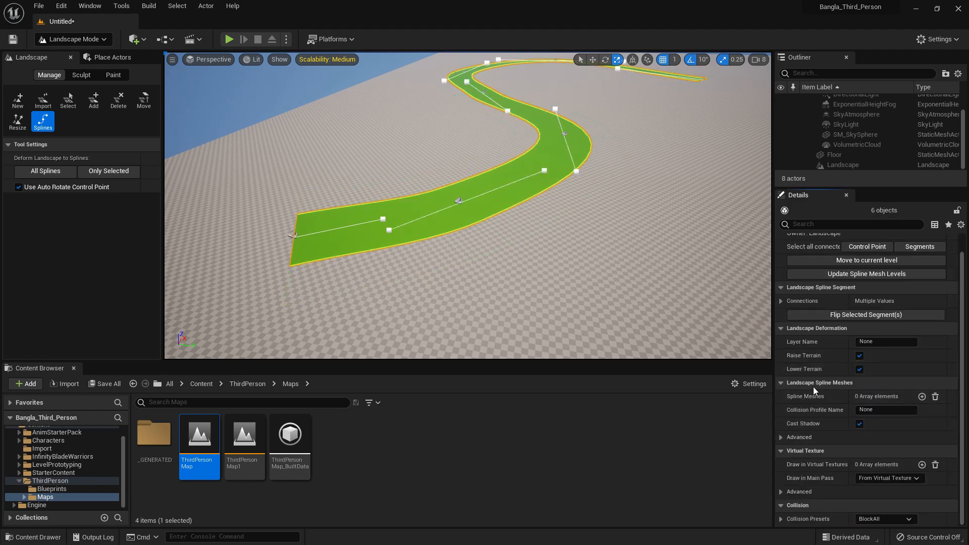
left_click(922, 397)
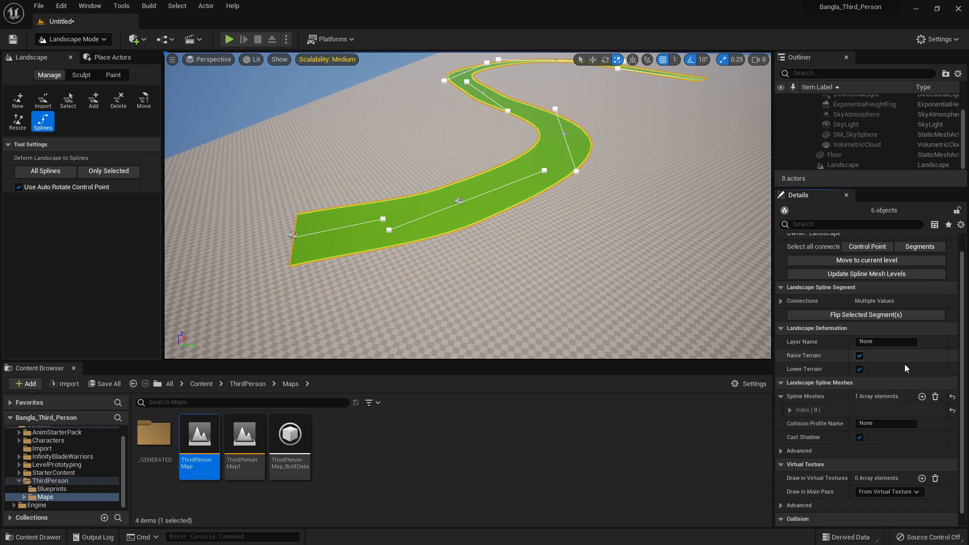
Assign the Arrow_51C5373E static mesh to the first Spline Meshes entry of the selected road segments
left_click(791, 411)
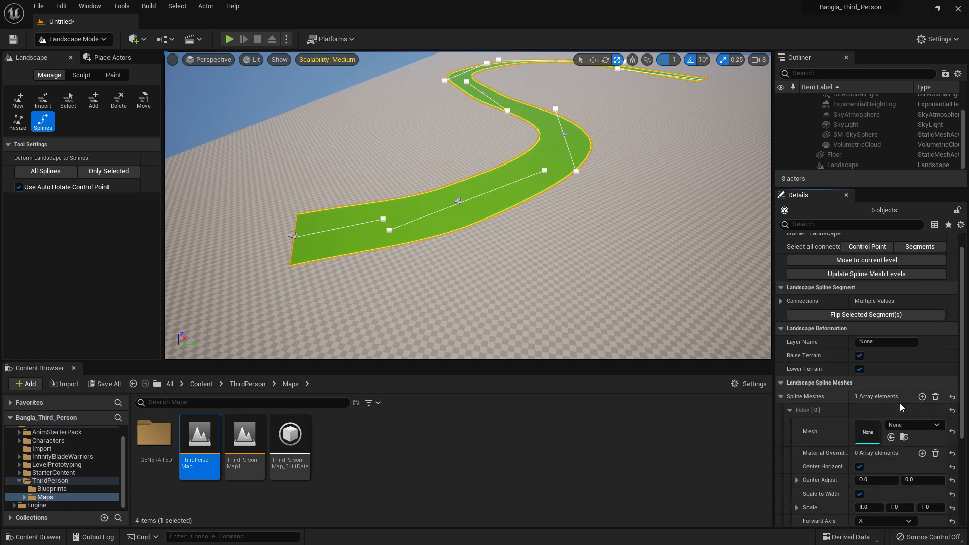
scroll(901, 403, "down", 2)
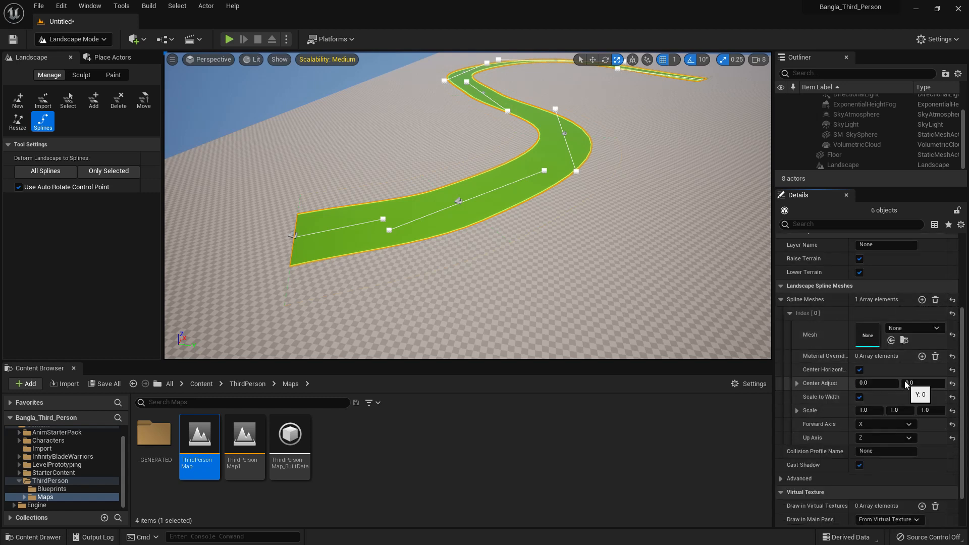
left_click(914, 329)
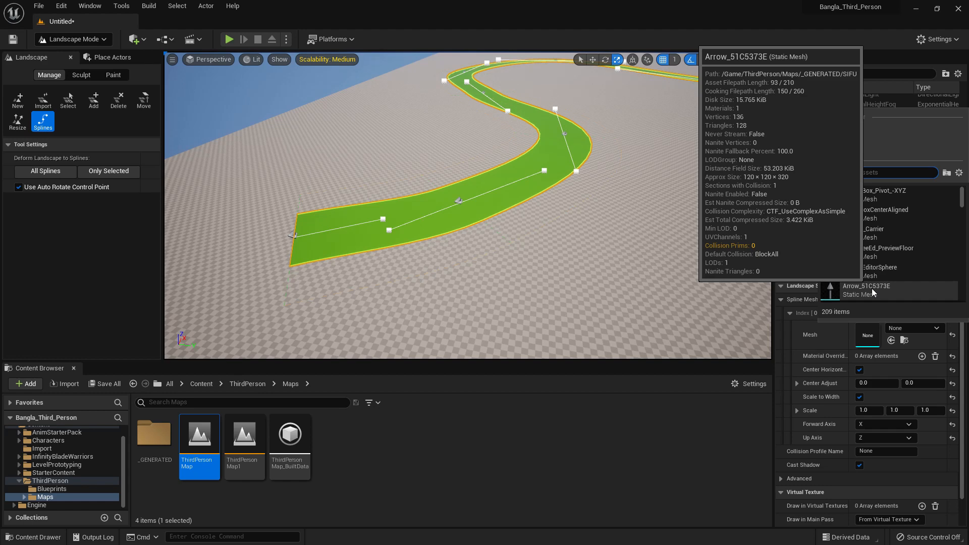
left_click(873, 293)
middle_click_drag(536, 256, 544, 217)
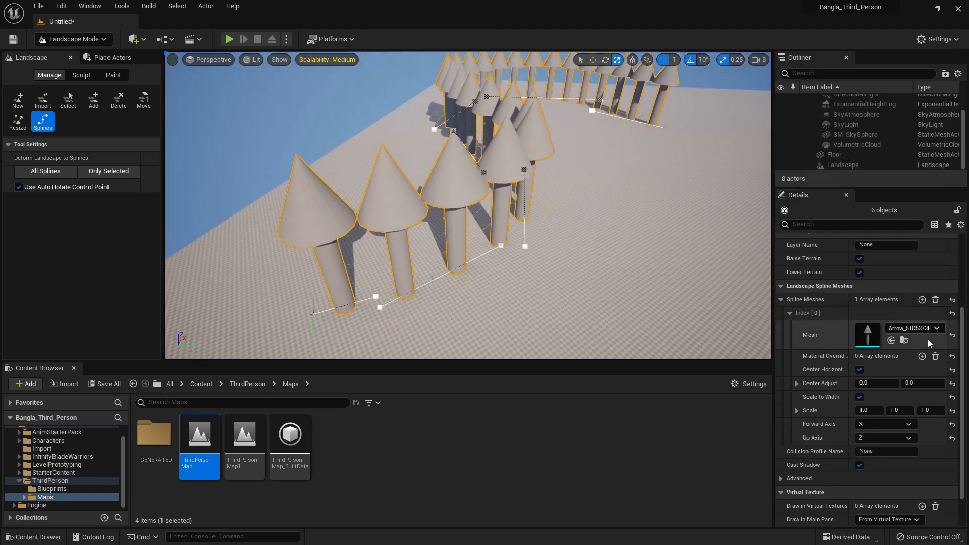
Replace the spline mesh on the selected road segments with Box_1031DD45
left_click(904, 329)
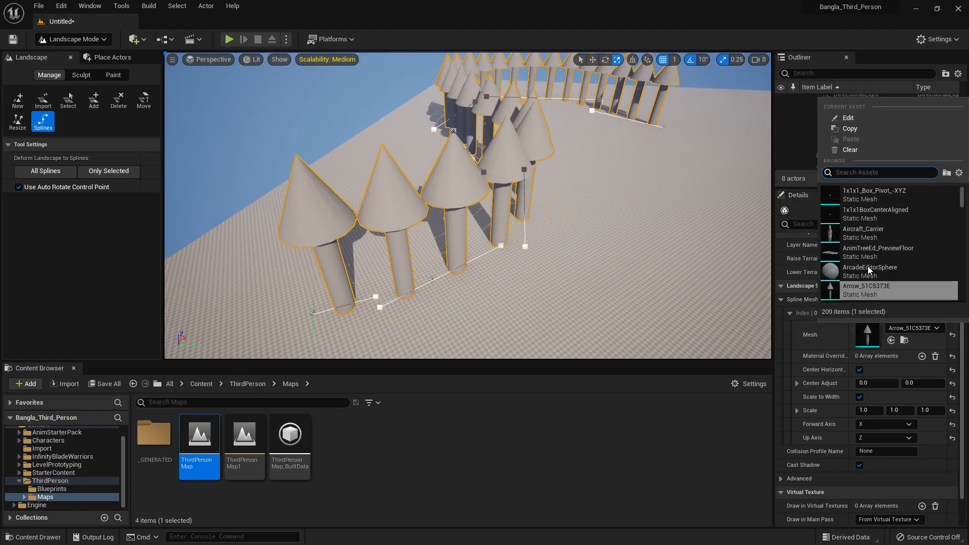
scroll(870, 272, "down", 5)
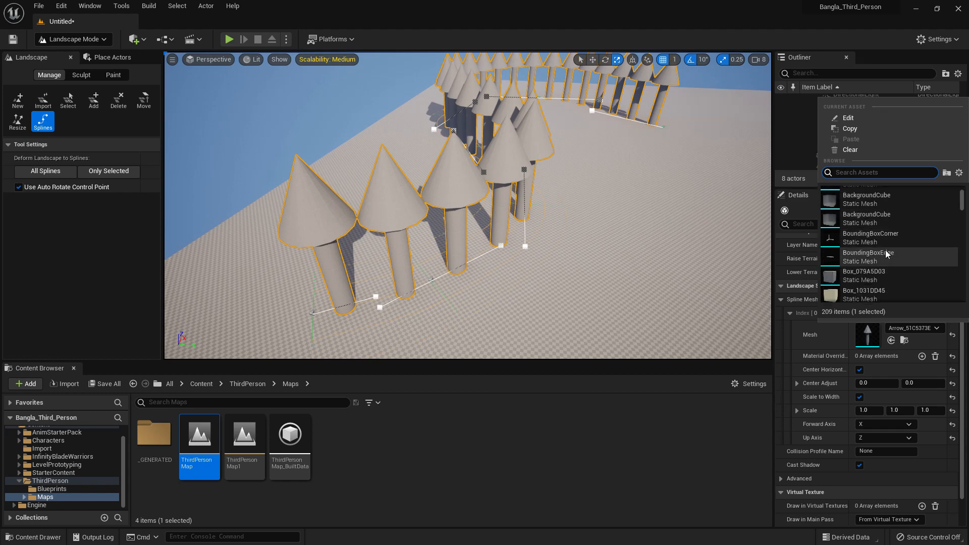
scroll(816, 246, "down", 3)
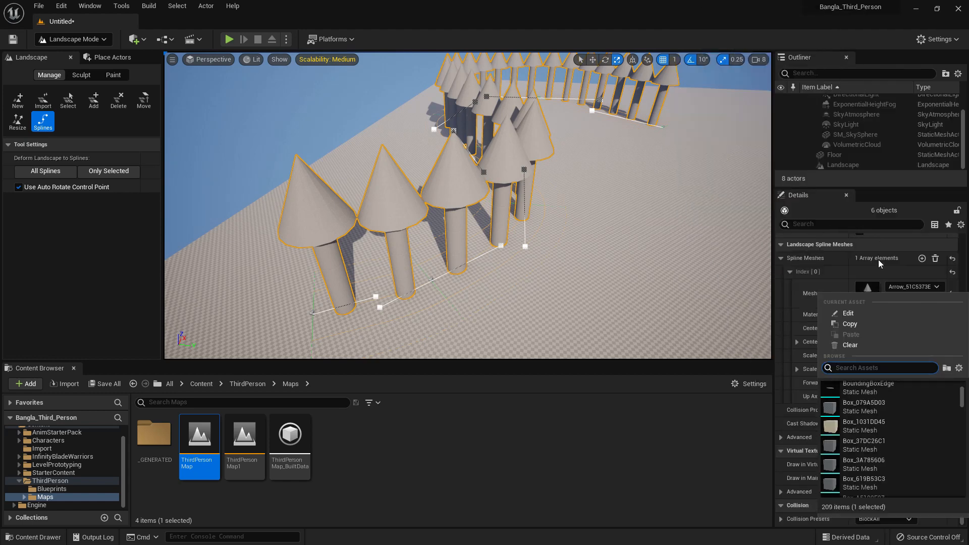
left_click(853, 430)
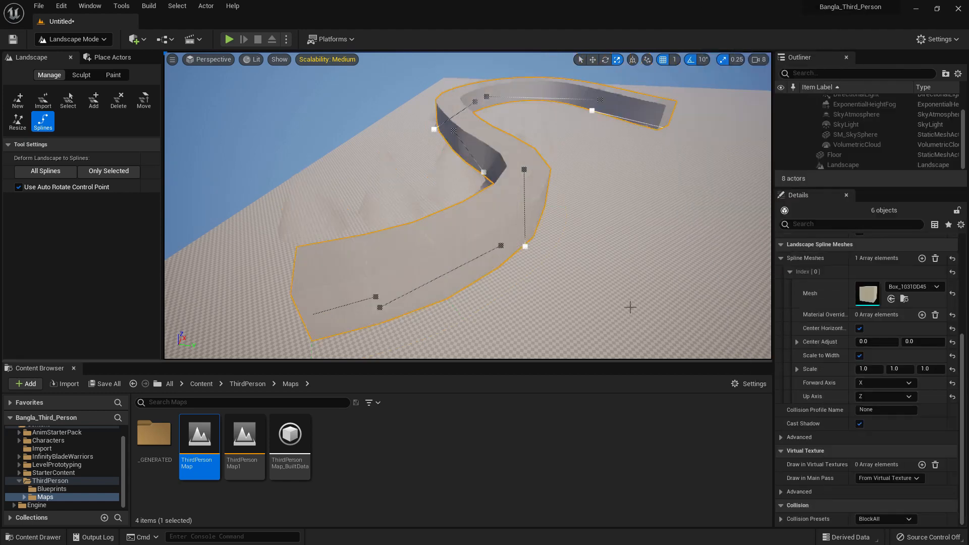
Change the spline mesh of the road segments to the Cone static mesh
left_click(913, 287)
scroll(896, 445, "down", 5)
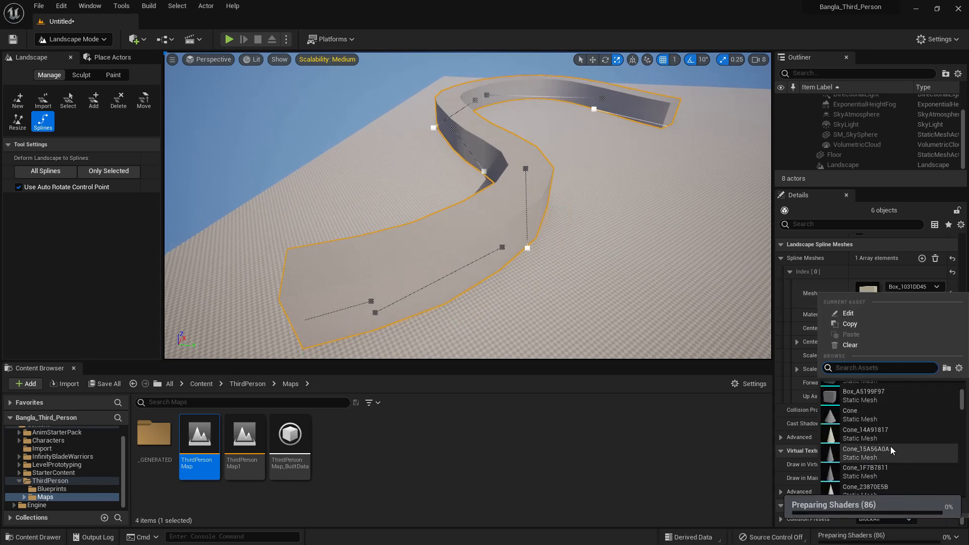
left_click(856, 416)
middle_click_drag(597, 247, 596, 283)
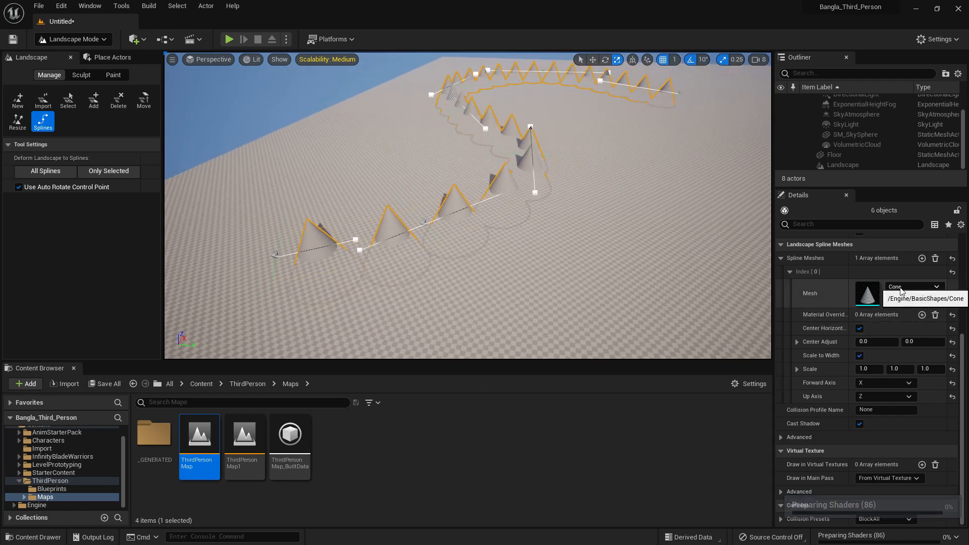
Find the cube meshes and assign SM_Cube as the road segments' spline mesh
left_click(901, 287)
type("cube")
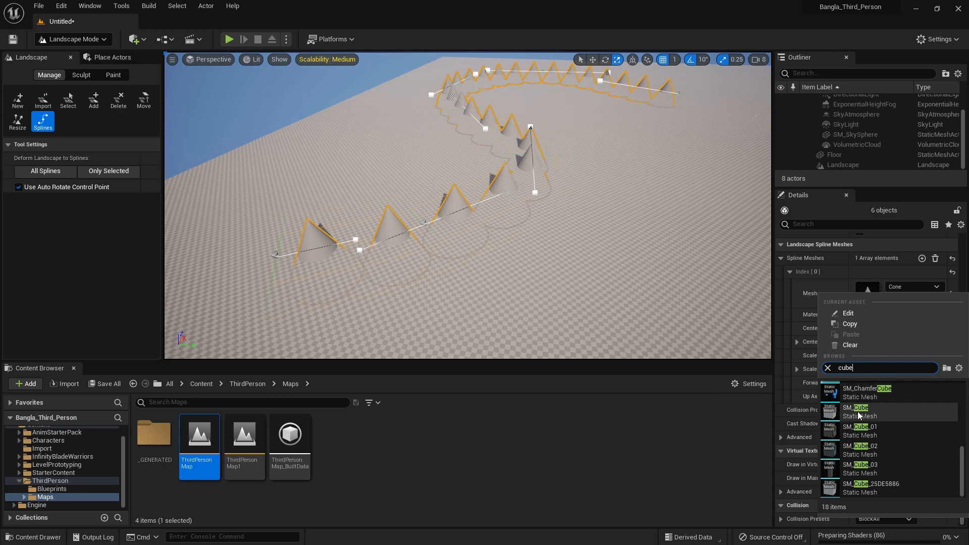
left_click(859, 413)
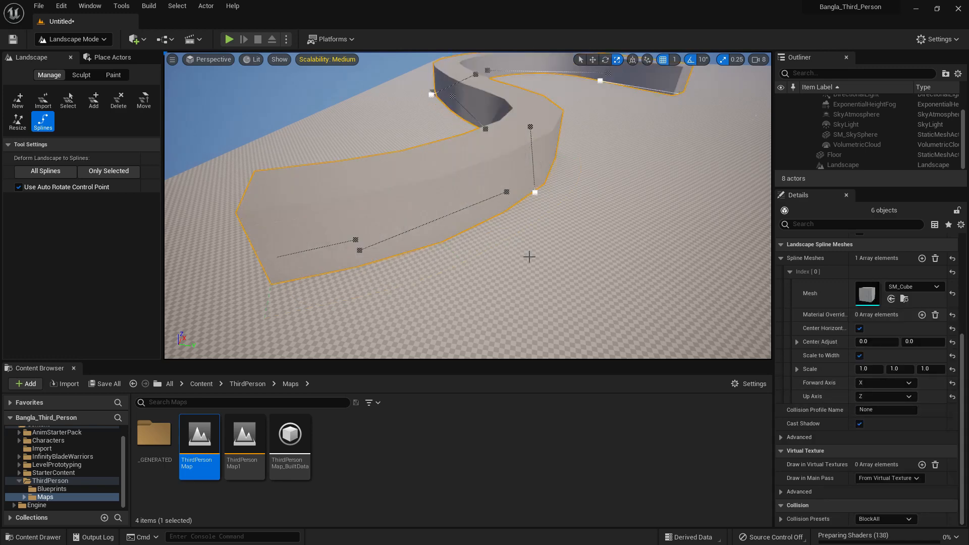
Add one material override to the spline mesh entry and assign it M_Brick_Clay_Beveled
left_click(922, 315)
left_click(895, 329)
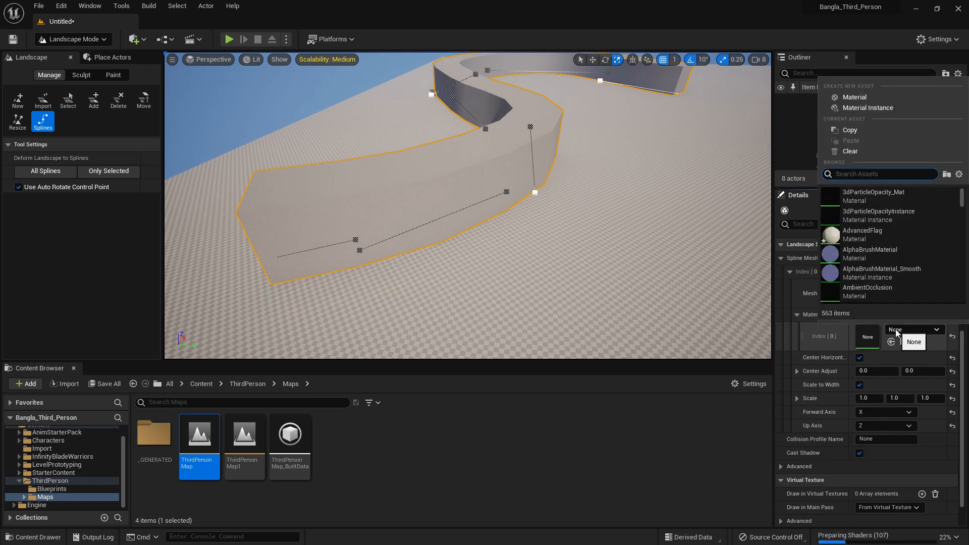
type("bric")
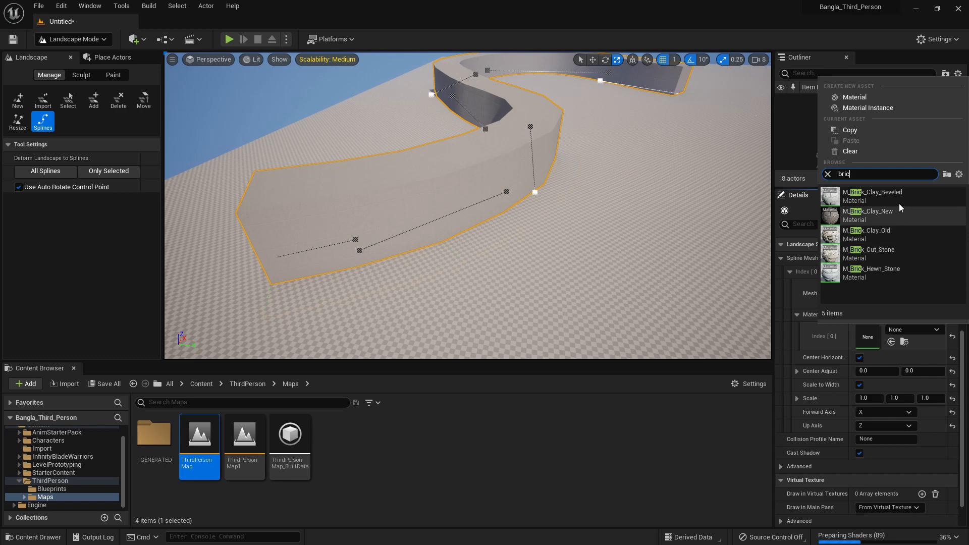
left_click(896, 197)
scroll(516, 232, "up", 4)
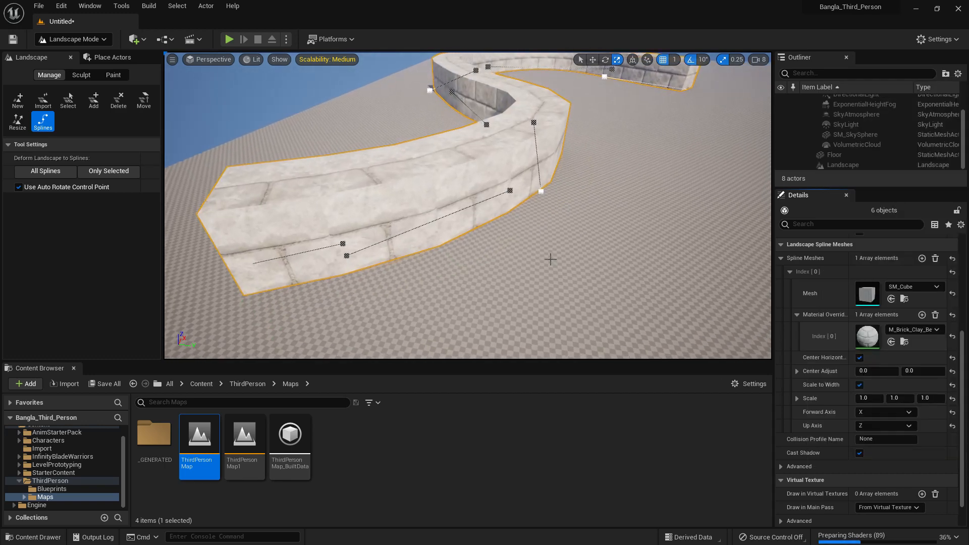
middle_click_drag(537, 249, 565, 249)
scroll(537, 247, "up", 1)
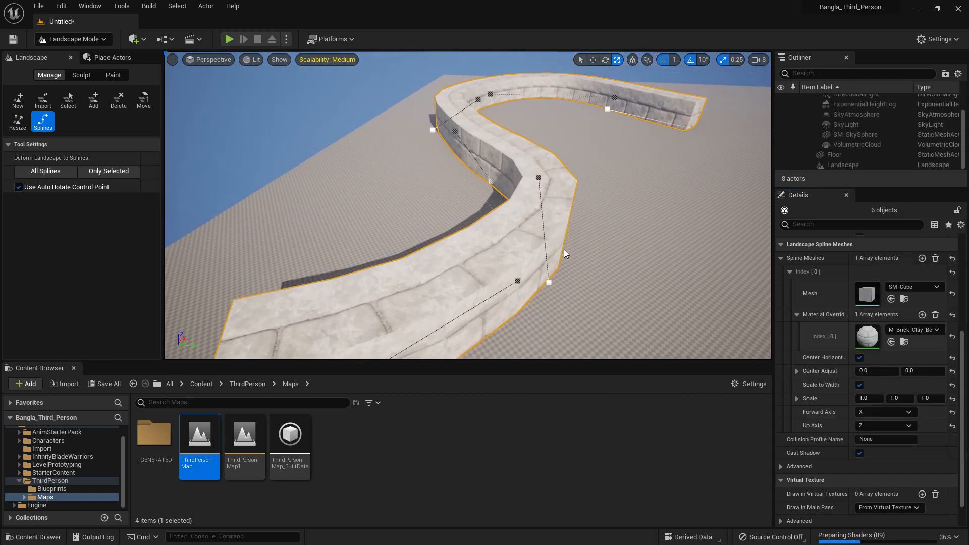
scroll(565, 251, "up", 4)
scroll(563, 253, "down", 6)
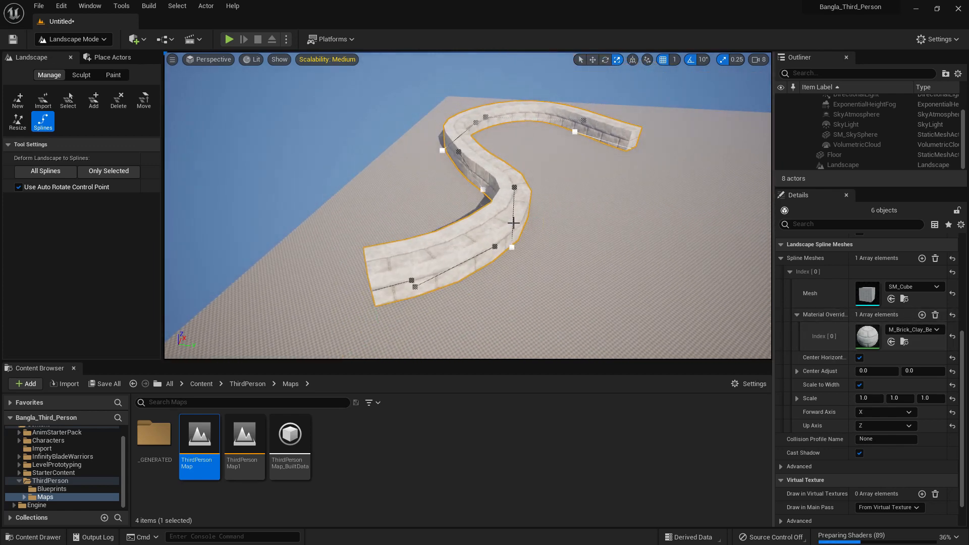
Select all connected segments of the brick spline and delete them
scroll(898, 353, "up", 5)
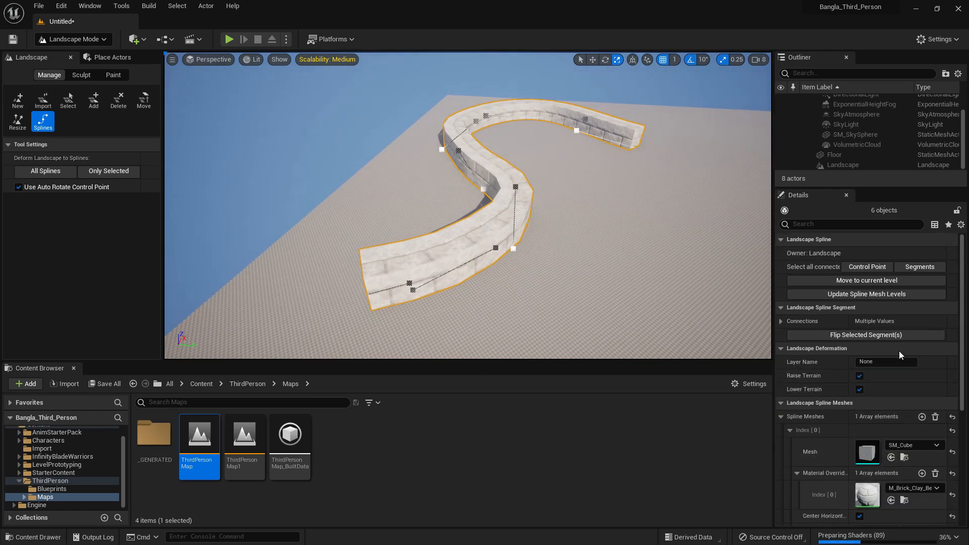
left_click(914, 268)
middle_click_drag(606, 252, 609, 251)
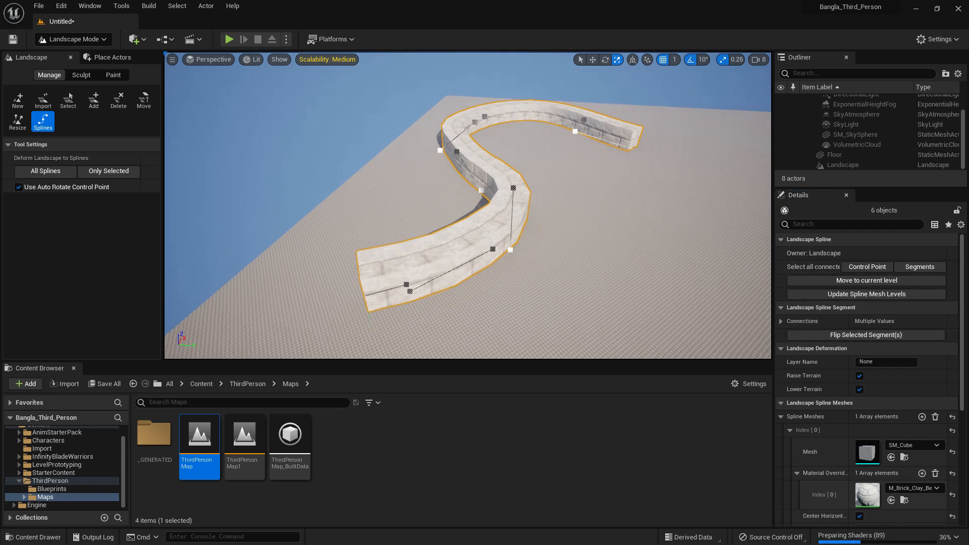
key("Delete")
scroll(432, 281, "up", 3)
middle_click_drag(426, 277, 419, 284)
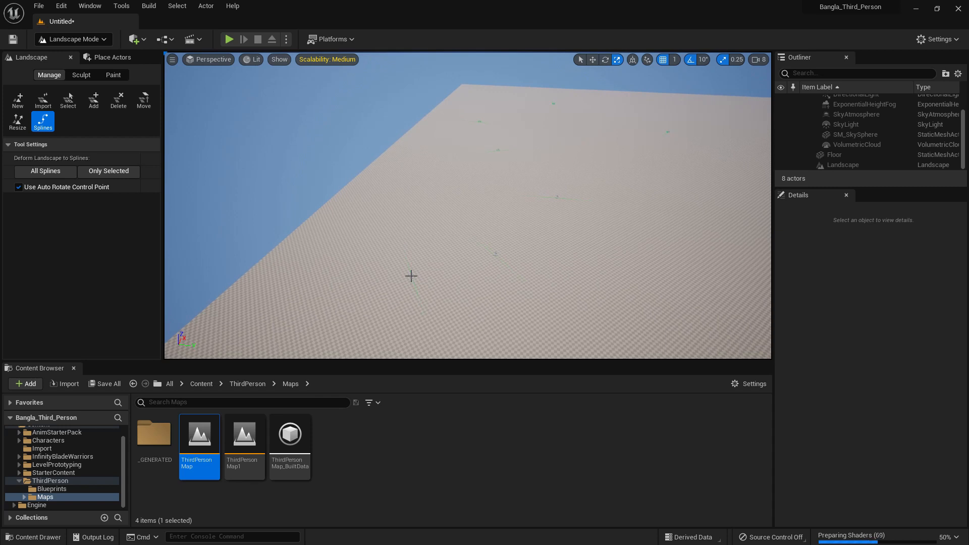
Check the leftover control point at the spline's start, and undo the deletion of the spline segments
left_click(411, 276)
scroll(922, 366, "down", 3)
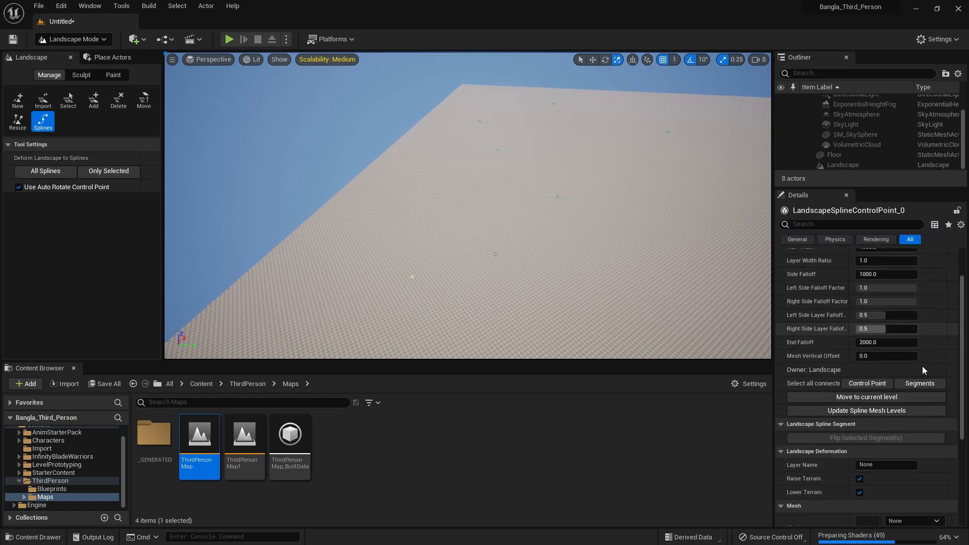
left_click(605, 286)
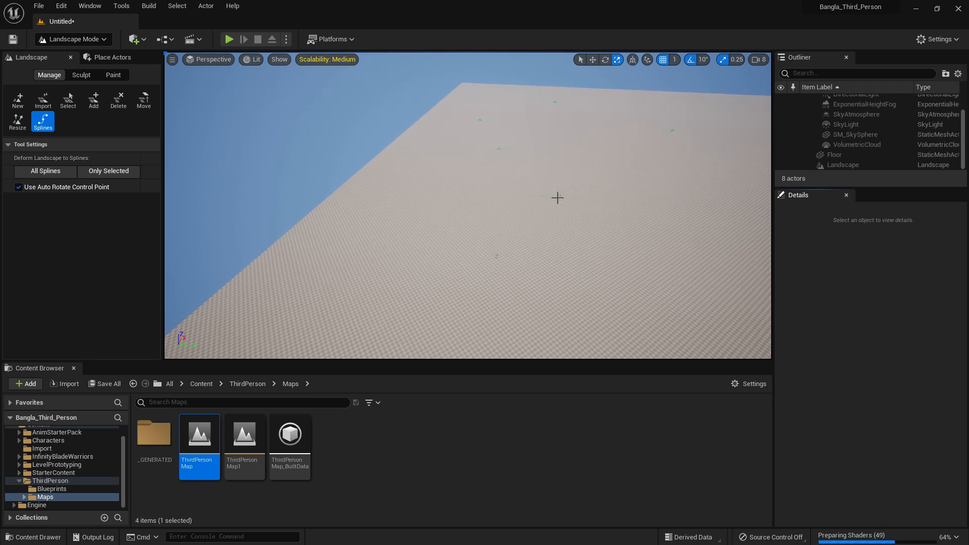
key("ctrl+z")
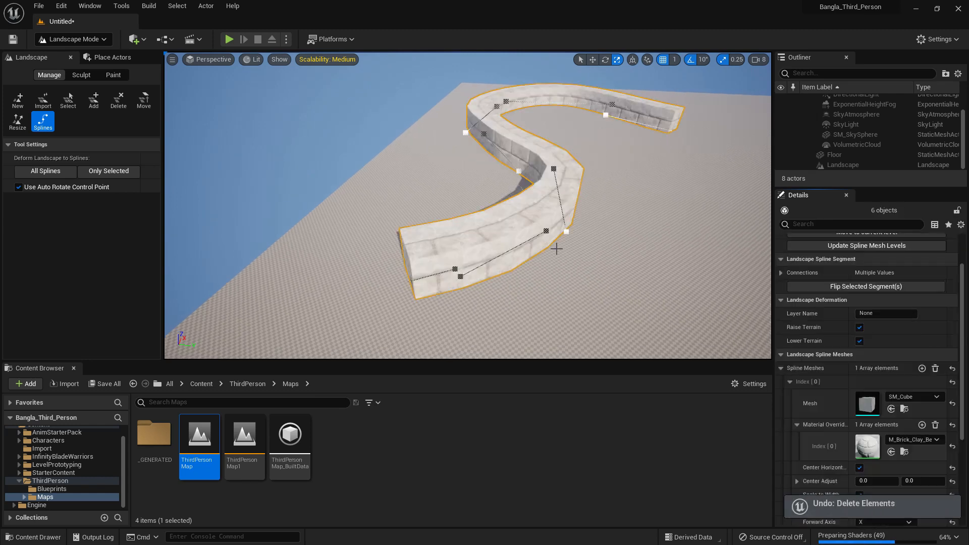
Select all connected control points of the brick spline and delete them to clear the landscape
scroll(908, 396, "up", 2)
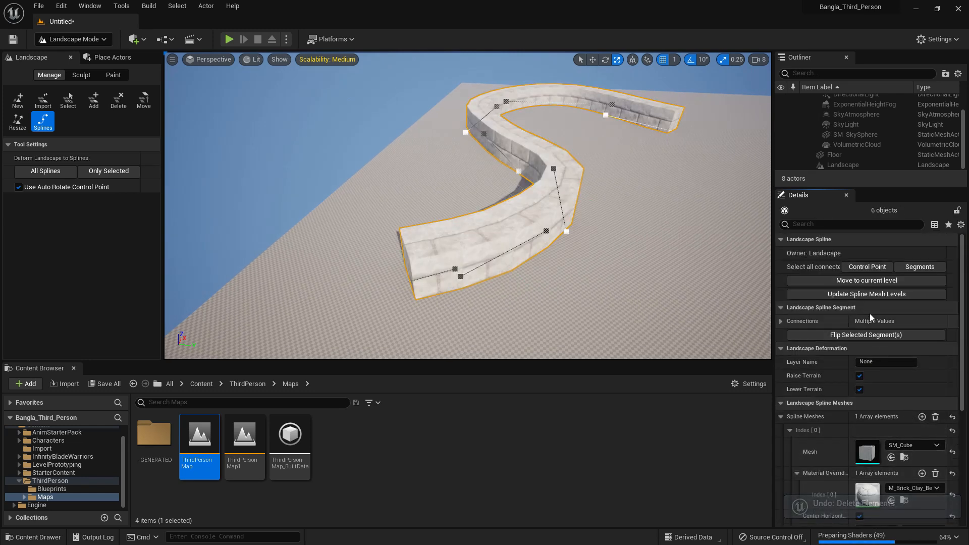
left_click(859, 268)
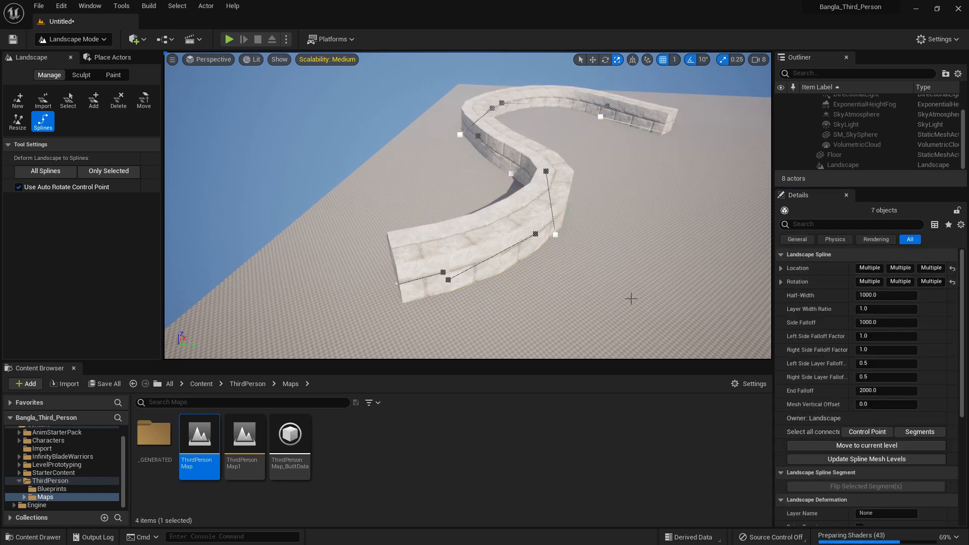
key("Delete")
scroll(624, 293, "down", 3)
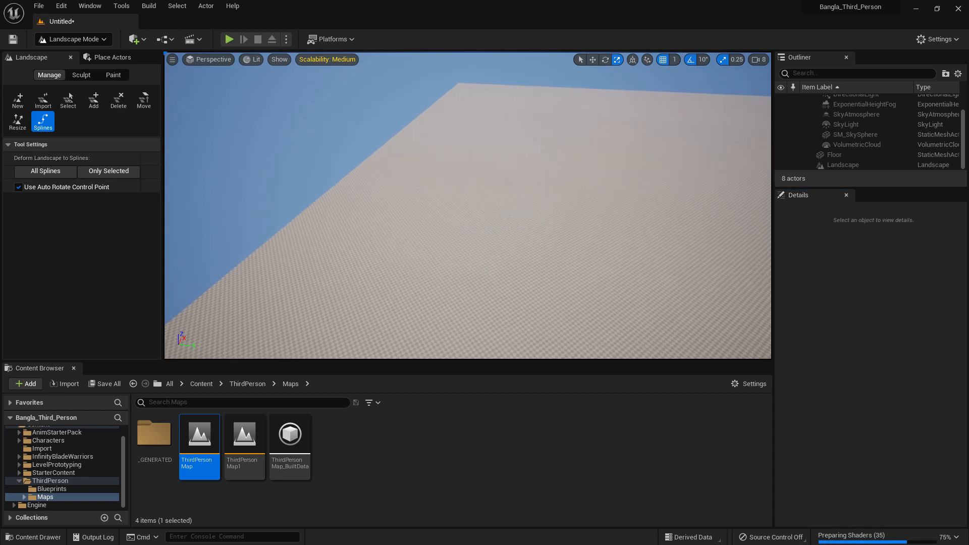
middle_click_drag(619, 275, 623, 275)
scroll(624, 275, "down", 2)
mouse_move(556, 254)
right_mouse_down()
mouse_move(575, 267)
mouse_move(556, 253)
right_mouse_up()
Switch to landscape sculpting and reset the tool strength to 0.3 and the brush size to 2048
left_click(82, 75)
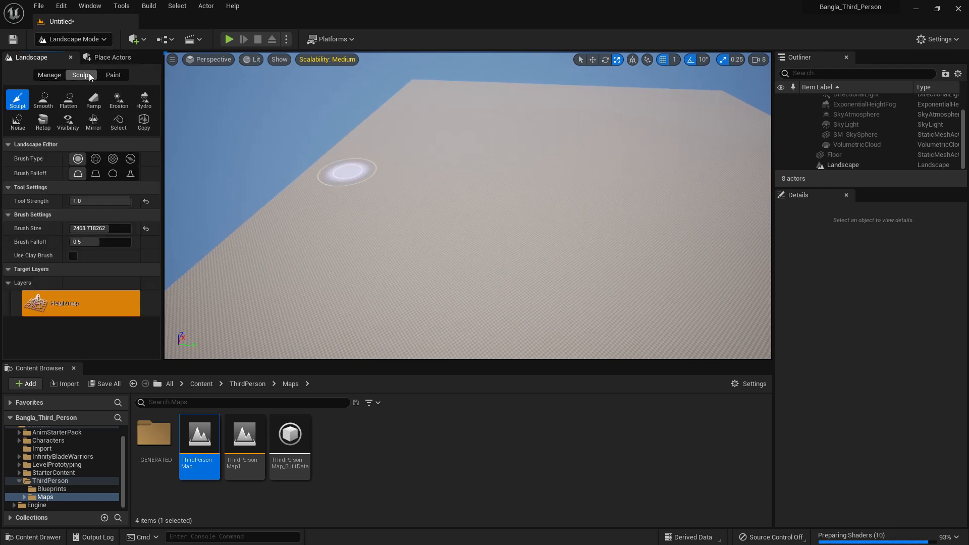
scroll(495, 218, "down", 3)
mouse_move(493, 217)
middle_mouse_down()
mouse_move(441, 219)
mouse_move(407, 238)
middle_mouse_up()
scroll(476, 216, "up", 3)
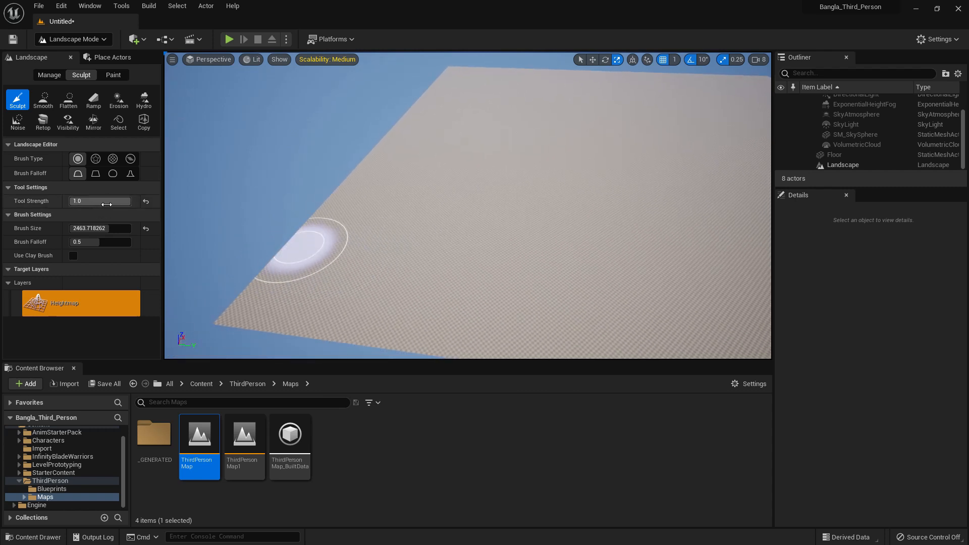
left_click(146, 201)
left_click(146, 228)
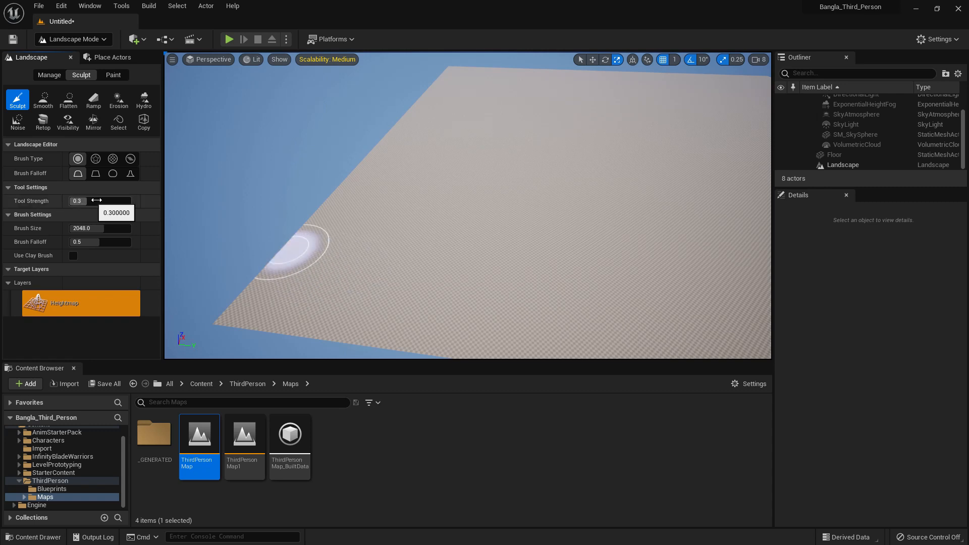
Sculpt a row of gentle hills along the near edge of the landscape with the circular brush
mouse_move(313, 268)
left_mouse_down()
mouse_move(275, 257)
mouse_move(281, 262)
left_mouse_up()
scroll(349, 218, "down", 5)
scroll(349, 217, "up", 6)
right_click_drag(349, 217, 335, 219)
mouse_move(372, 220)
left_mouse_down()
mouse_move(356, 221)
mouse_move(370, 215)
left_mouse_up()
mouse_move(419, 160)
left_mouse_down()
mouse_move(348, 195)
mouse_move(417, 216)
mouse_move(548, 231)
mouse_move(543, 182)
mouse_move(470, 203)
mouse_move(475, 194)
mouse_move(233, 177)
left_mouse_up()
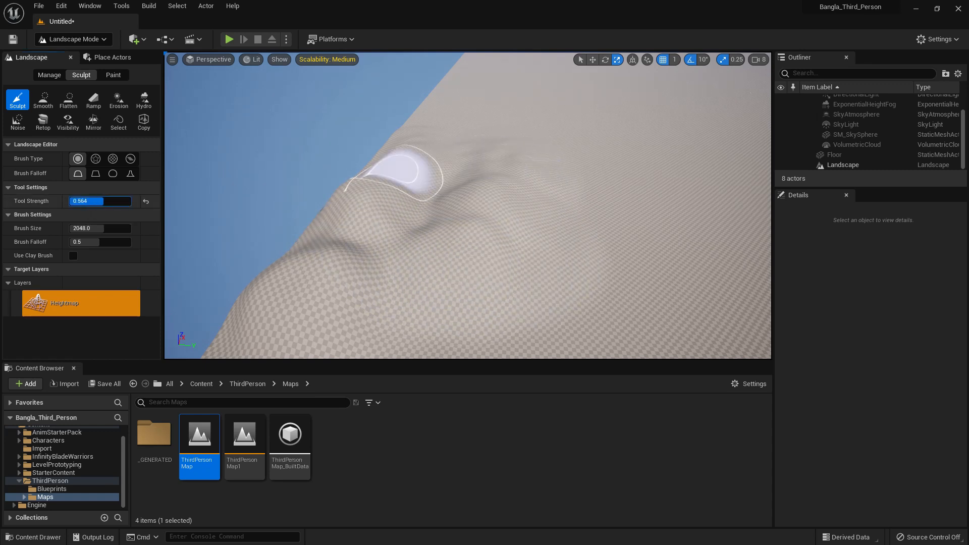
Set the tool strength to 1.0 and raise taller mountains inland from the edge hills
right_click_drag(605, 151, 615, 149)
mouse_move(605, 164)
left_mouse_down()
mouse_move(601, 180)
mouse_move(650, 179)
mouse_move(679, 222)
mouse_move(702, 169)
left_mouse_up()
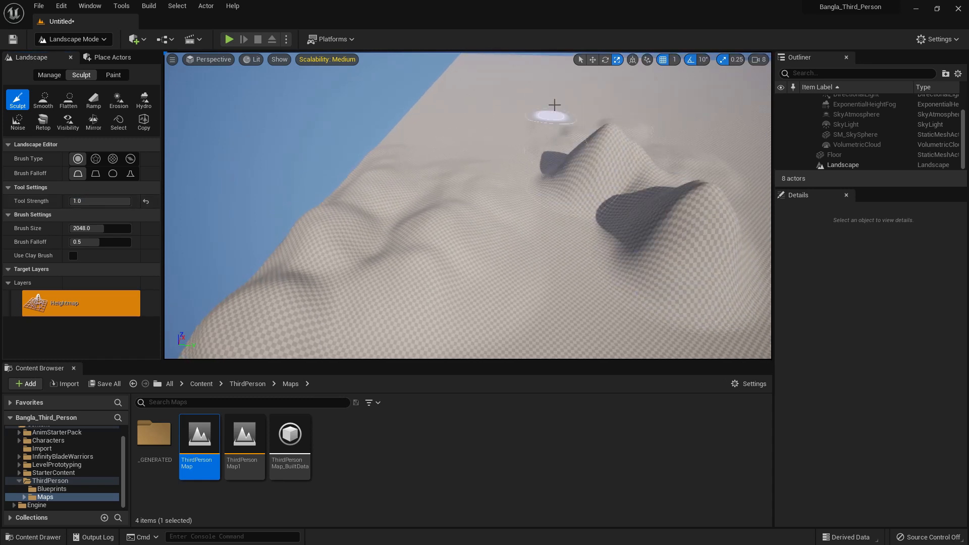
left_click_drag(560, 152, 552, 138)
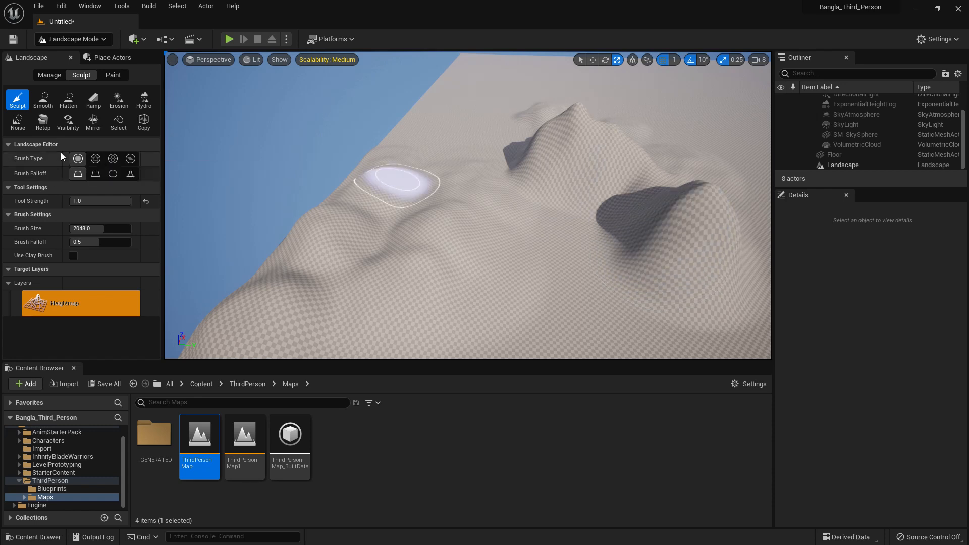
Sculpt rugged terrain beyond the hills with the Alpha brush, and jagged peaks among the nearer hills with the Pattern brush
left_click(96, 158)
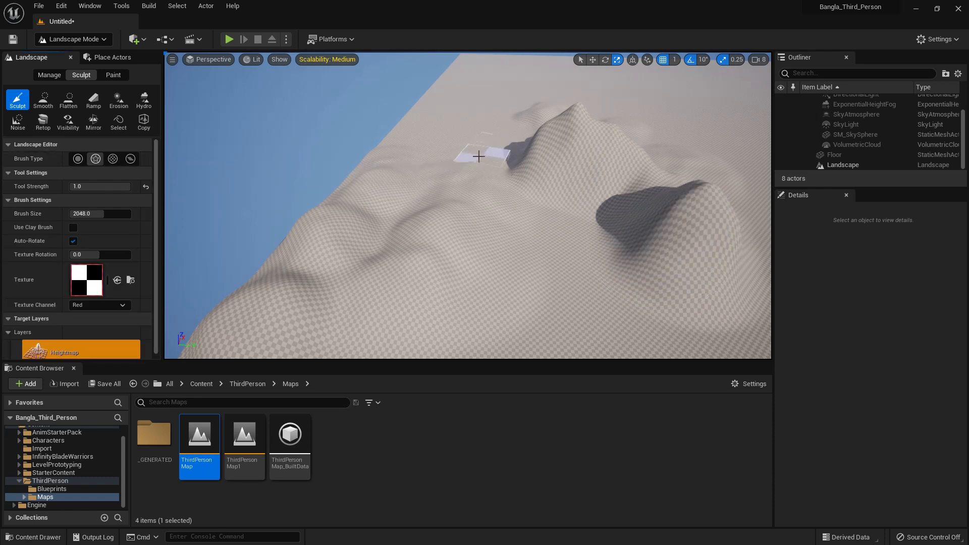
middle_click_drag(510, 121, 476, 136)
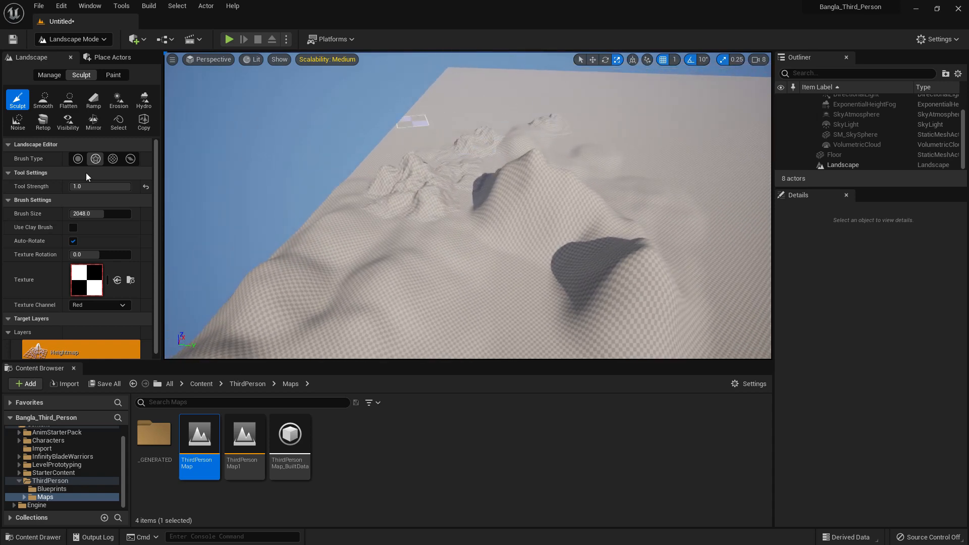
left_click(113, 158)
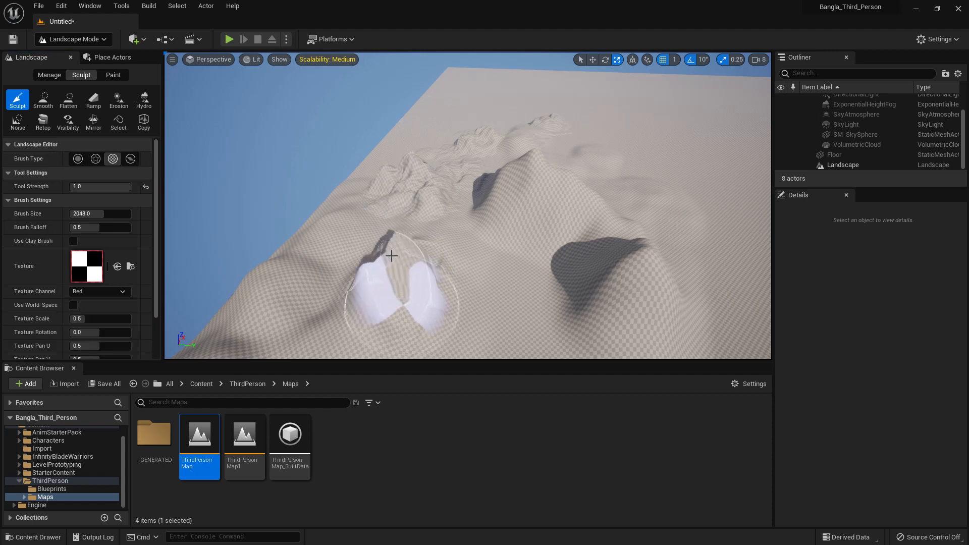
left_click_drag(394, 263, 506, 224)
middle_click_drag(510, 217, 538, 195)
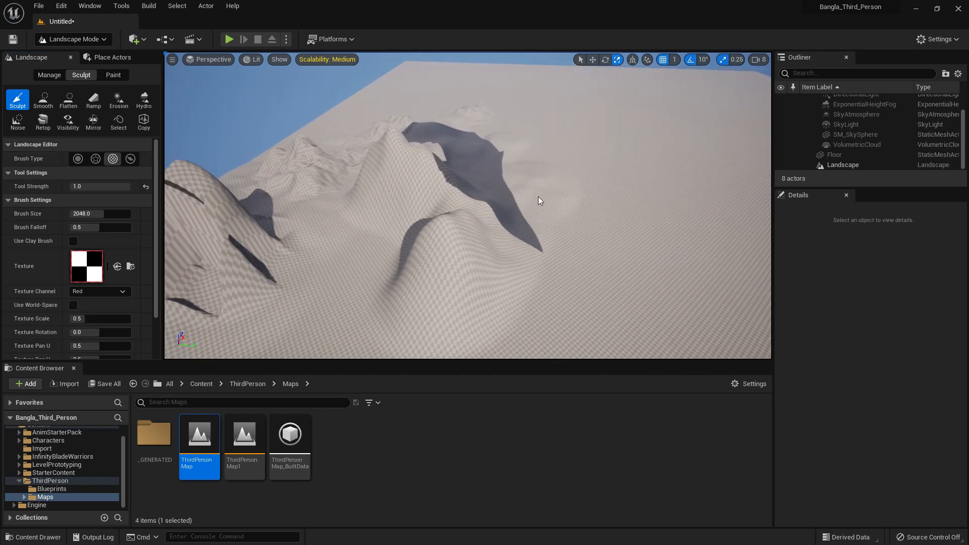
Raise an outcrop beyond the peaks with the Pattern brush, and lift whole landscape sections with the Component brush
left_click_drag(581, 187, 580, 174)
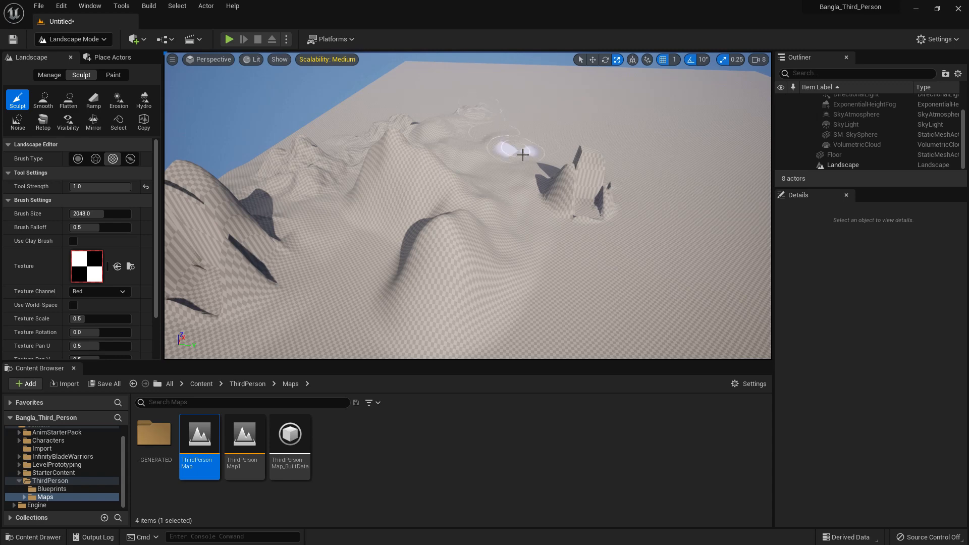
left_click(131, 160)
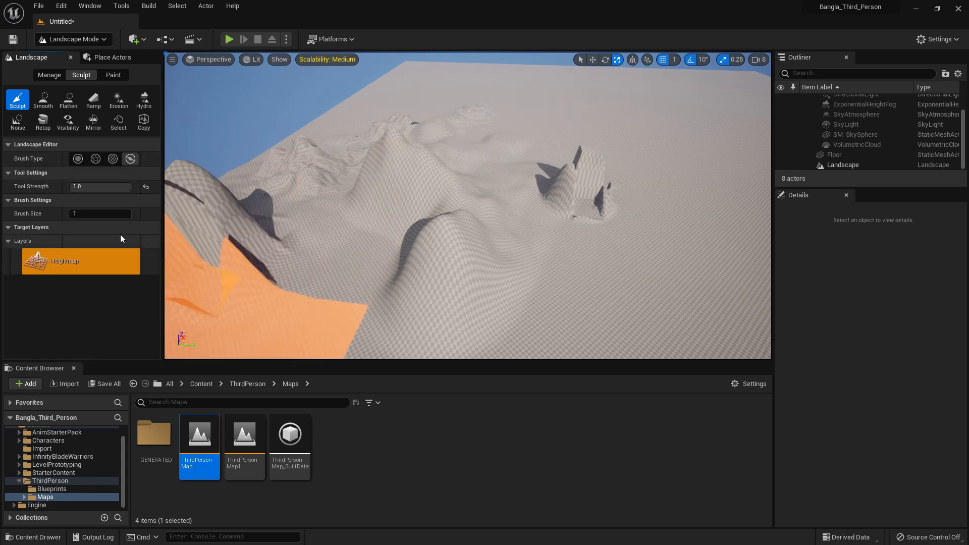
left_click_drag(396, 210, 412, 209)
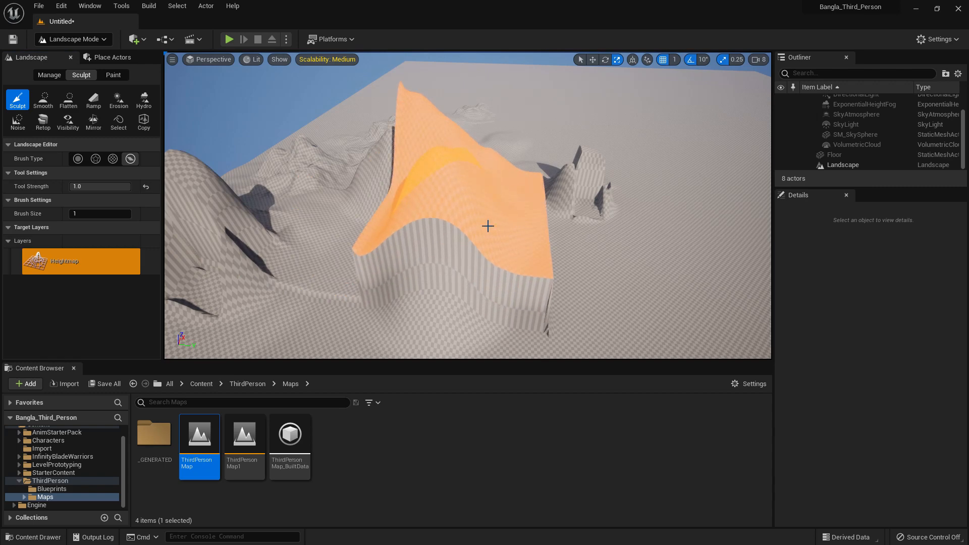
mouse_move(470, 223)
right_mouse_down()
mouse_move(512, 248)
mouse_move(536, 248)
right_mouse_up()
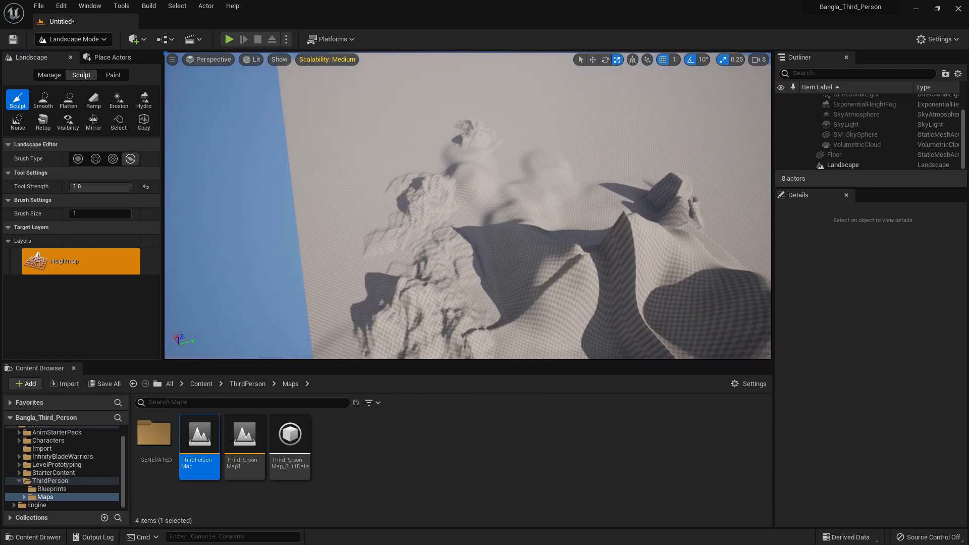
left_click_drag(339, 173, 343, 165)
mouse_move(529, 210)
right_mouse_down()
mouse_move(510, 192)
mouse_move(476, 189)
right_mouse_up()
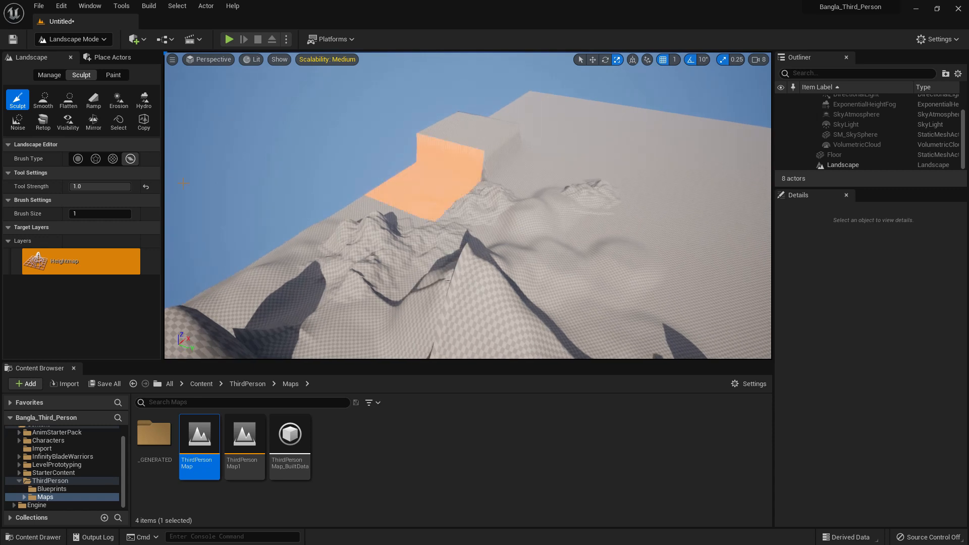
With the circular brush at size 2048, set the brush falloff to 1.0 and sculpt a soft hill on the flat ground
left_click(81, 157)
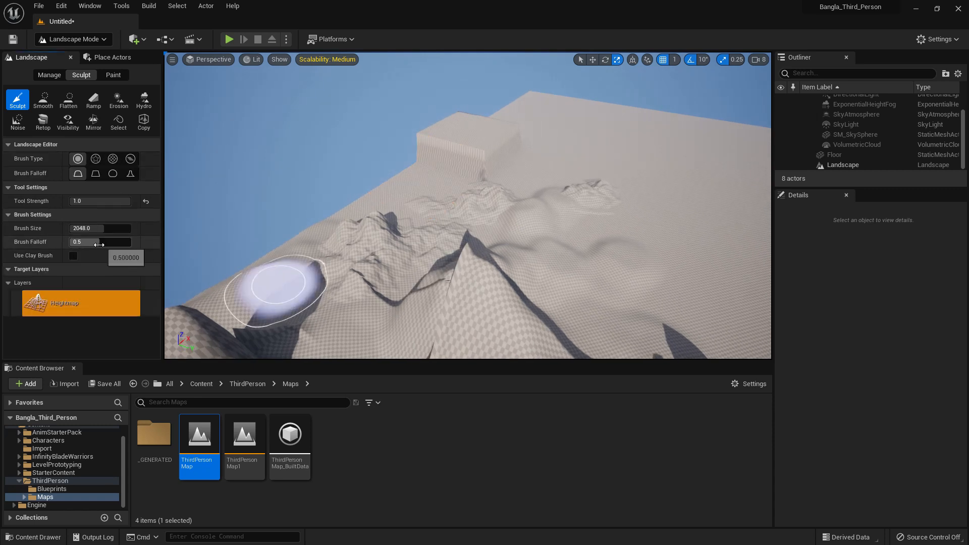
mouse_move(103, 230)
left_mouse_down()
mouse_move(124, 230)
mouse_move(96, 230)
left_mouse_up()
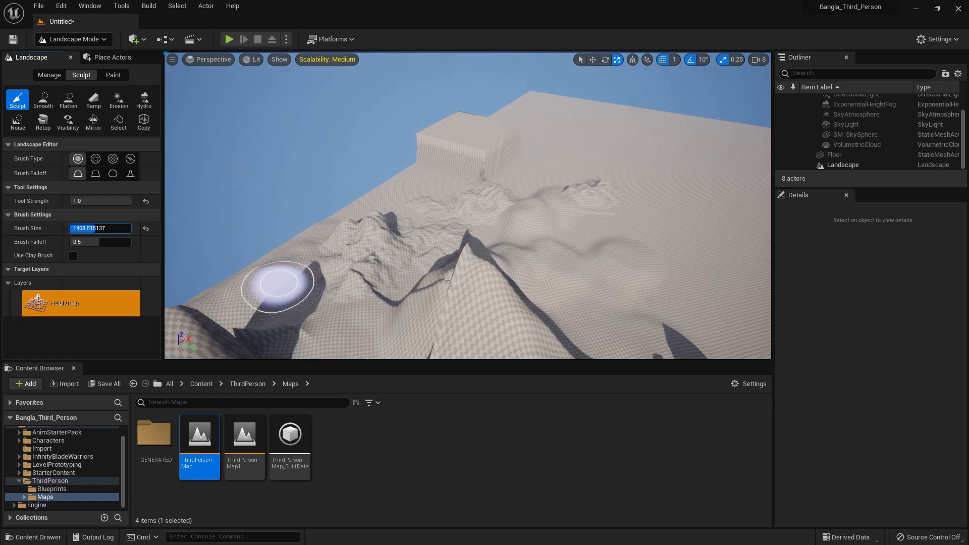
left_click(146, 229)
left_click_drag(98, 243, 131, 243)
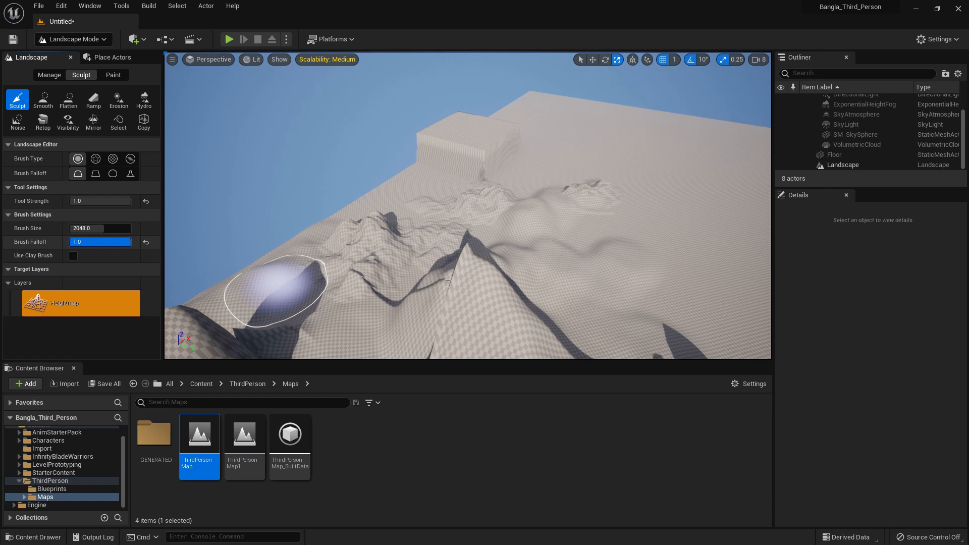
left_click_drag(632, 209, 631, 222)
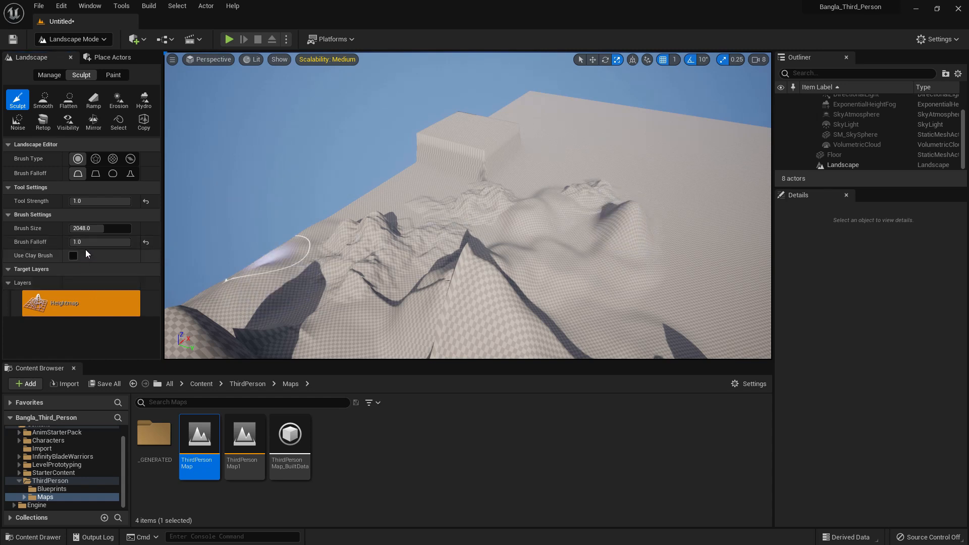
Sculpt a steep-sided mound using a brush falloff of 0.0, and reset the falloff to 0.5 and tool strength to 0.3
left_click_drag(87, 242, 70, 242)
left_click_drag(727, 235, 725, 242)
key("d")
right_click_drag(554, 206, 554, 206)
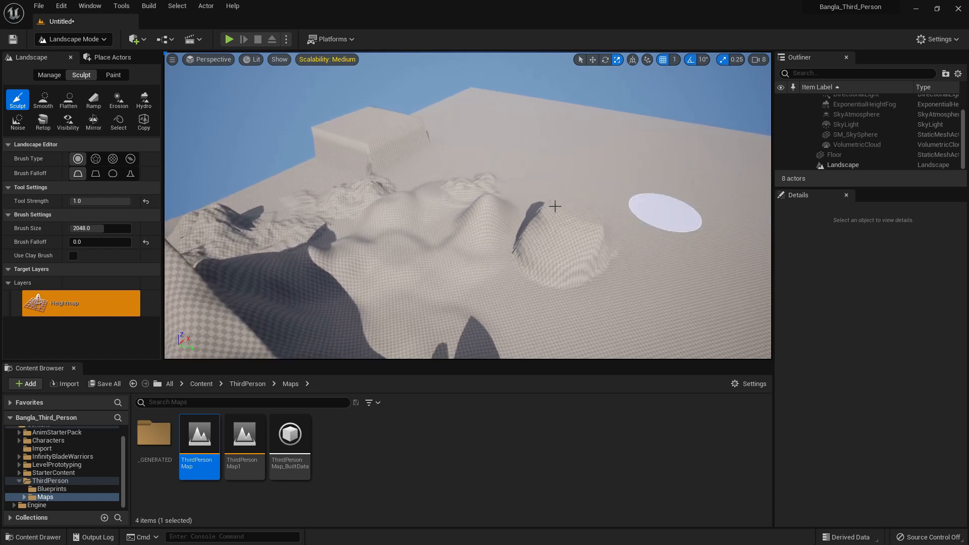
left_click(146, 241)
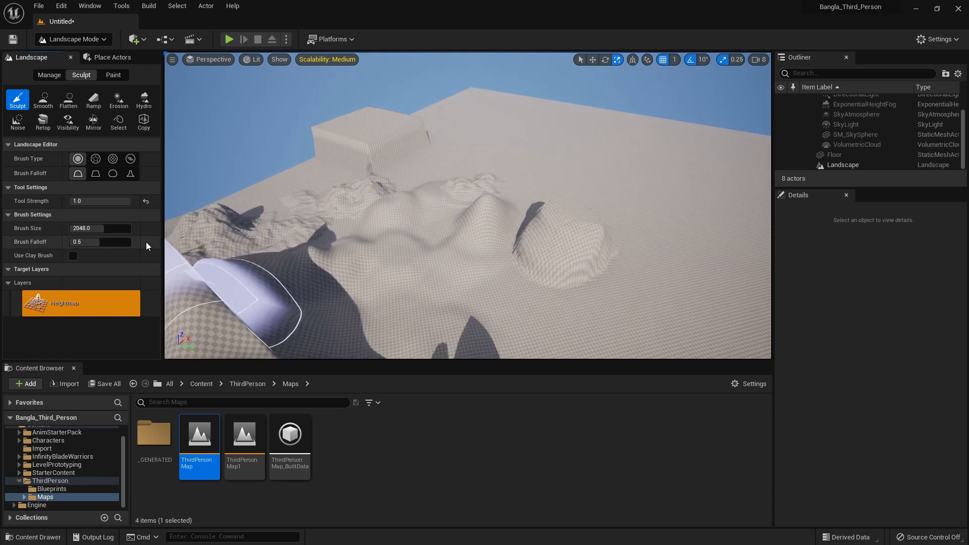
left_click(146, 201)
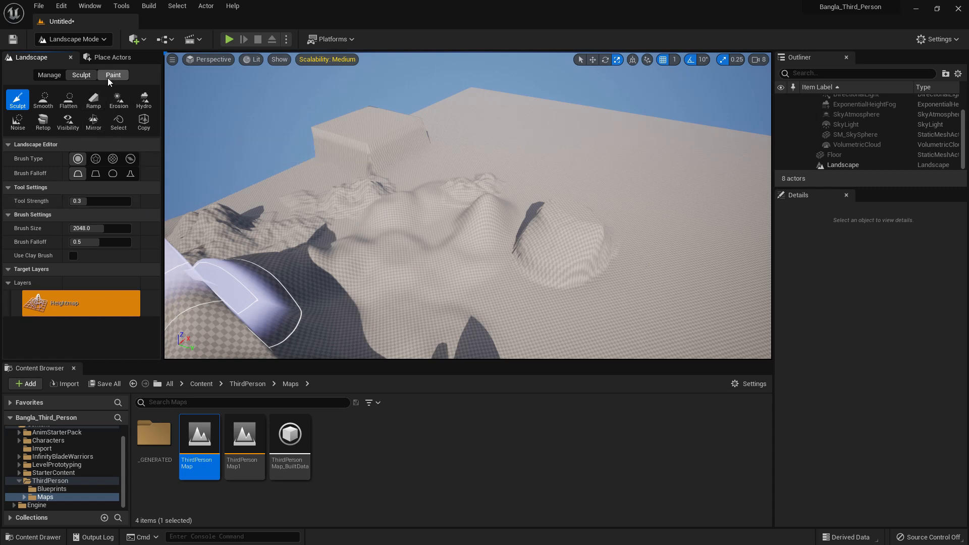
Smooth the sculpted mountains and blocks with the Smooth tool at brush size 8192
left_click(45, 100)
right_click_drag(422, 237, 404, 227)
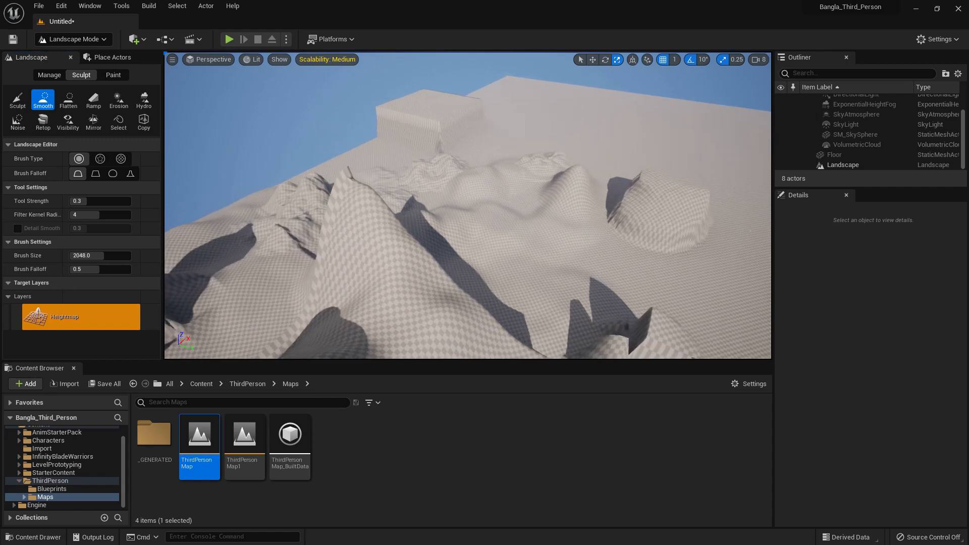
left_click_drag(111, 255, 131, 256)
key("s")
right_click_drag(485, 248, 480, 264)
mouse_move(480, 264)
left_mouse_down()
mouse_move(356, 258)
mouse_move(492, 231)
mouse_move(554, 235)
mouse_move(524, 193)
mouse_move(457, 187)
mouse_move(313, 252)
mouse_move(502, 242)
mouse_move(513, 216)
mouse_move(504, 200)
mouse_move(458, 284)
left_mouse_up()
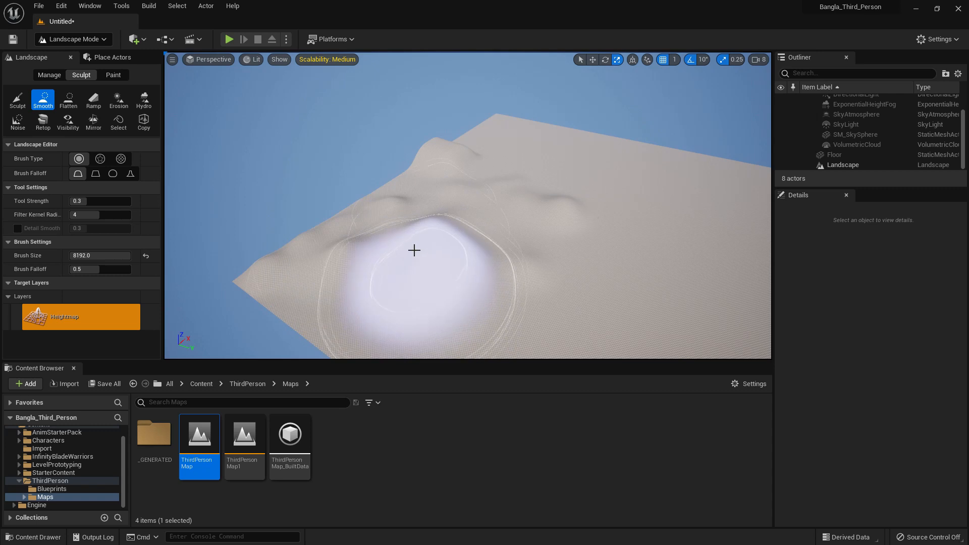
Smooth the remaining hills at maximum tool strength, and reset the strength to 0.3
left_click_drag(87, 202, 131, 201)
mouse_move(526, 277)
left_mouse_down()
mouse_move(451, 166)
mouse_move(496, 172)
mouse_move(503, 227)
mouse_move(171, 198)
left_mouse_up()
left_click(146, 203)
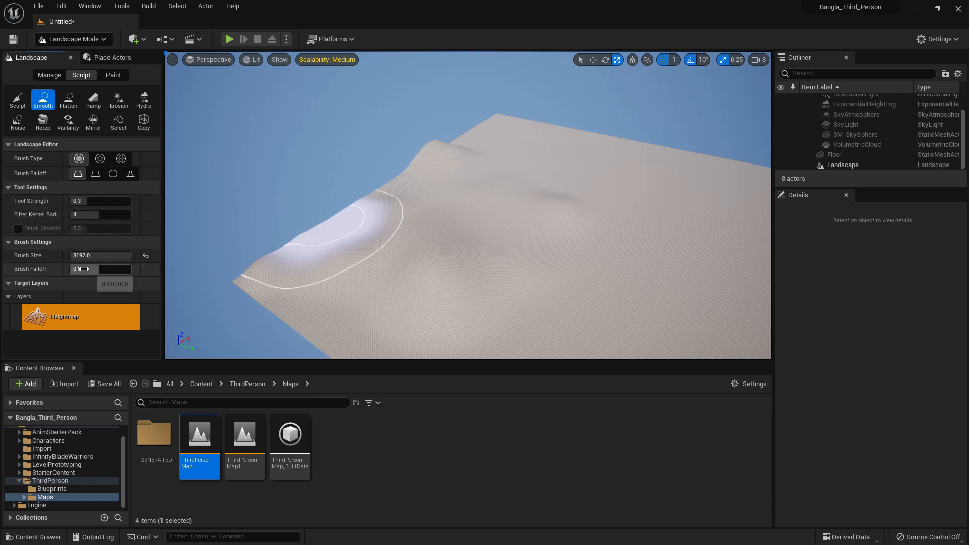
Level the smoothed hills into a broad raised plateau with the Flatten tool at brush size 8192
key("w")
right_click_drag(442, 225, 444, 236)
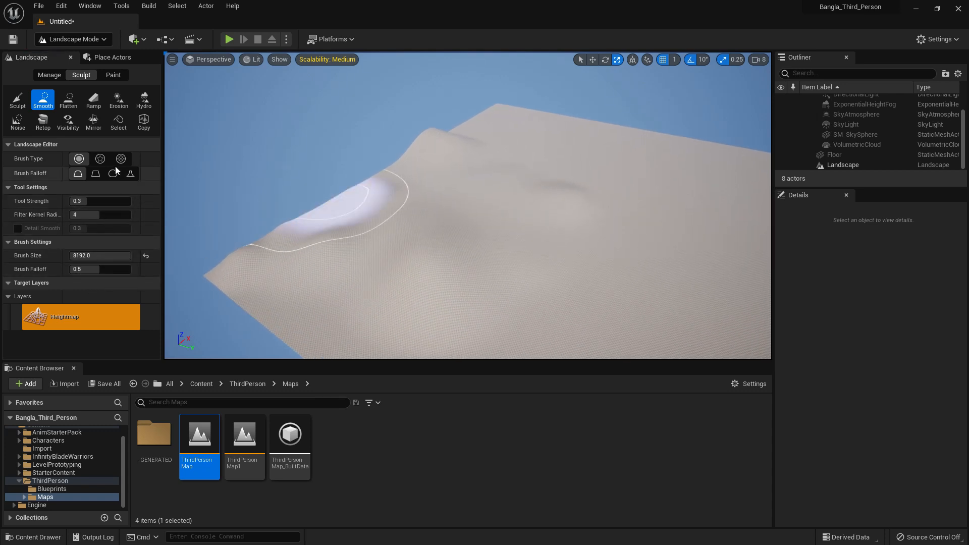
left_click(69, 104)
right_click_drag(423, 247, 422, 242)
mouse_move(484, 218)
left_mouse_down()
mouse_move(400, 212)
mouse_move(486, 157)
mouse_move(439, 176)
left_mouse_up()
right_click_drag(432, 176, 429, 154)
mouse_move(452, 237)
left_mouse_down()
mouse_move(427, 208)
mouse_move(483, 171)
mouse_move(488, 180)
left_mouse_up()
mouse_move(487, 180)
right_mouse_down()
mouse_move(486, 194)
mouse_move(469, 196)
right_mouse_up()
mouse_move(449, 198)
left_mouse_down()
mouse_move(437, 197)
mouse_move(533, 177)
left_mouse_up()
right_click_drag(533, 176, 527, 183)
mouse_move(497, 174)
left_mouse_down()
mouse_move(489, 173)
mouse_move(567, 219)
mouse_move(524, 189)
mouse_move(591, 196)
left_mouse_up()
right_click_drag(591, 196, 613, 200)
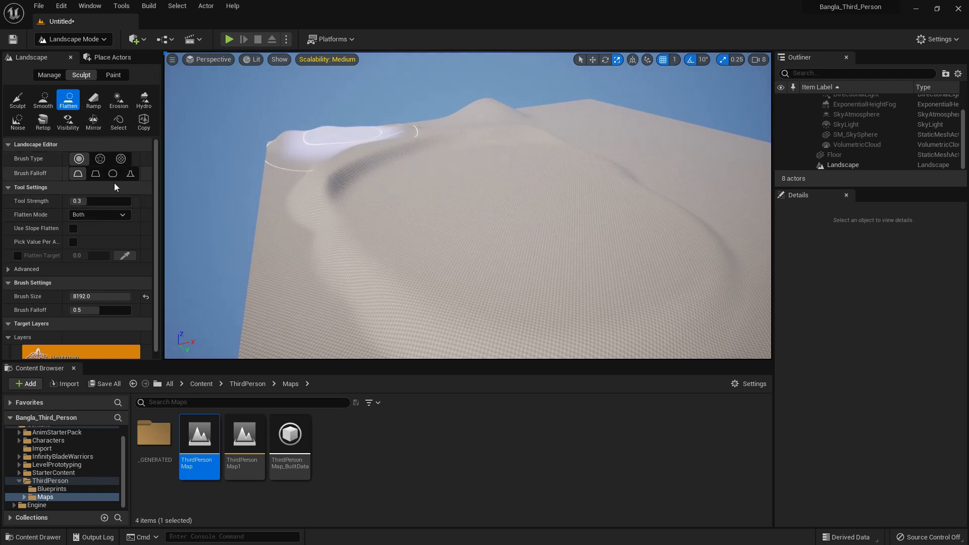
Build two steep ramps on the flat ground beside the plateau with the Ramp tool, using a ramp width of 2000
left_click(92, 99)
right_click_drag(480, 229, 497, 191)
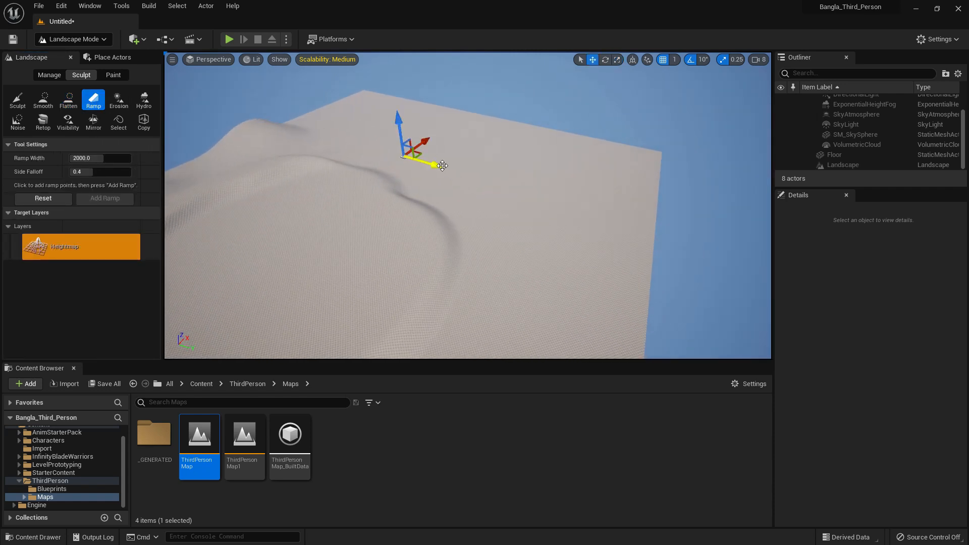
left_click_drag(540, 165, 550, 82)
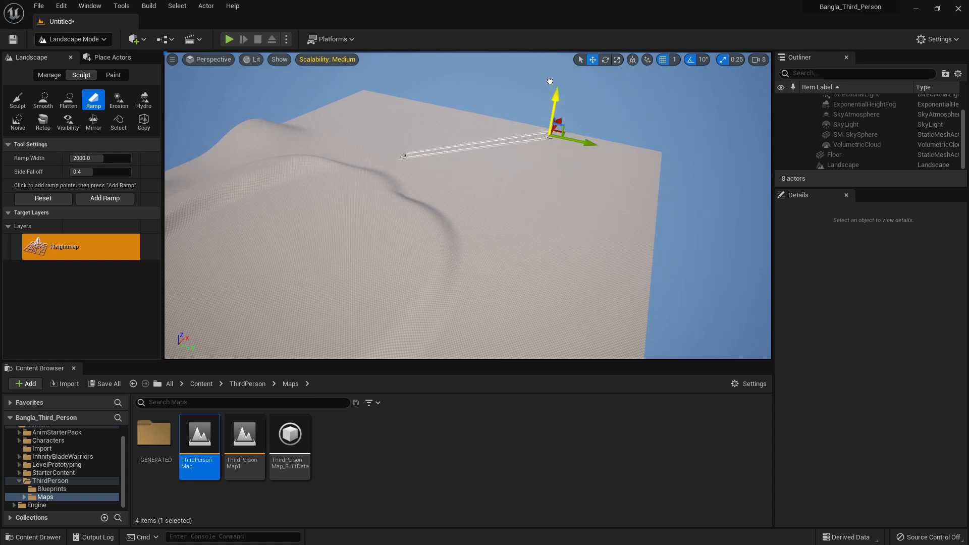
left_click(107, 199)
mouse_move(414, 206)
right_mouse_down()
mouse_move(374, 208)
mouse_move(414, 205)
right_mouse_up()
right_click_drag(490, 216, 482, 214)
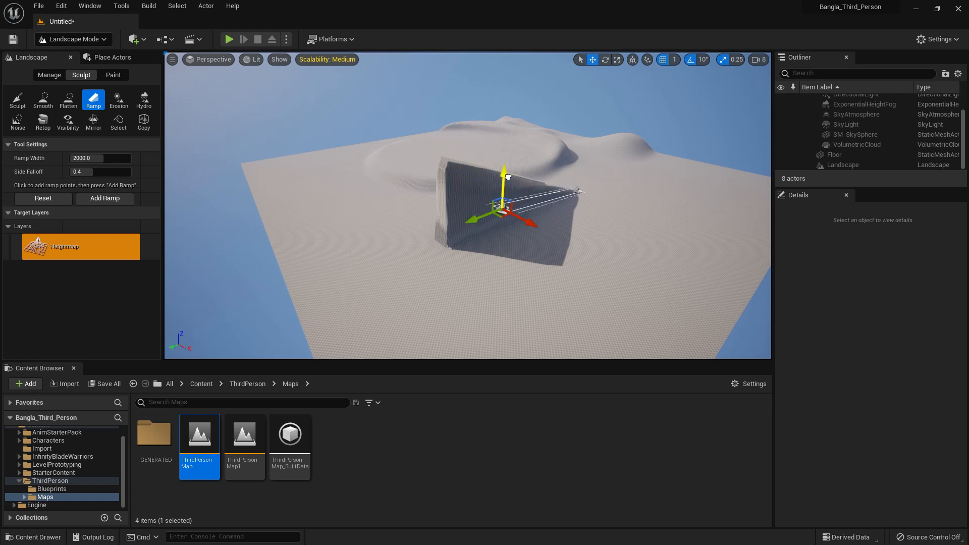
left_click(116, 202)
Move the ramp's end point toward the near landscape edge, raise it slightly and add a low third ramp
right_click_drag(556, 309, 586, 308)
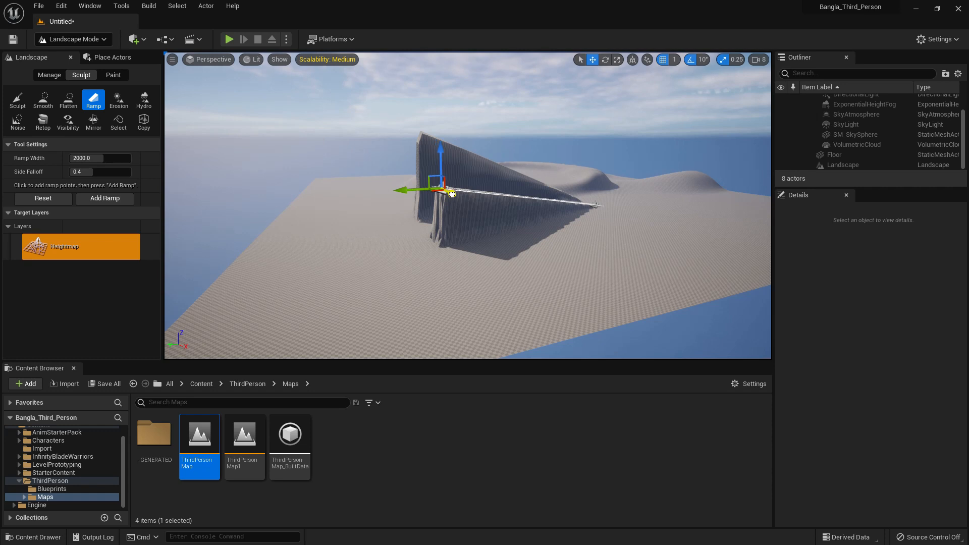
left_click_drag(508, 190, 512, 289)
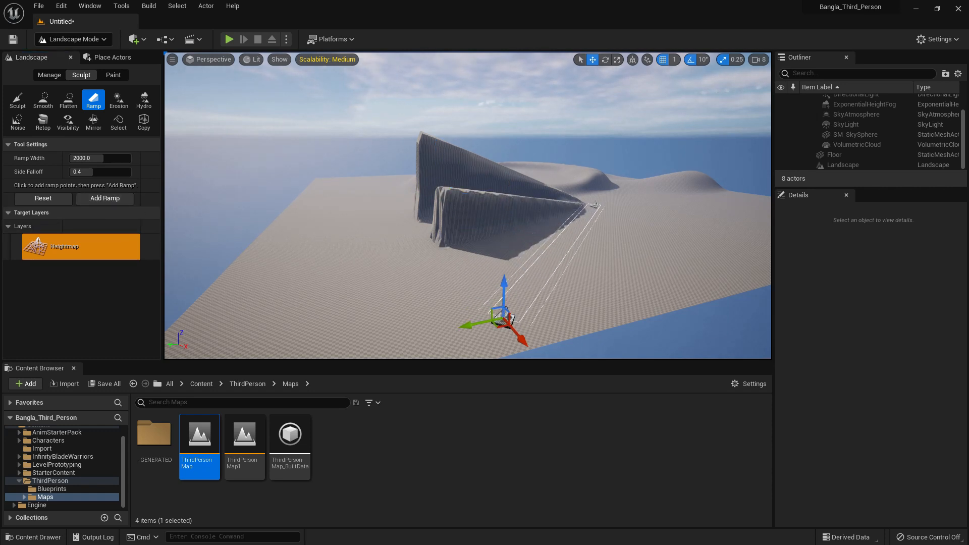
right_click_drag(395, 237, 396, 236)
left_click_drag(354, 232, 353, 217)
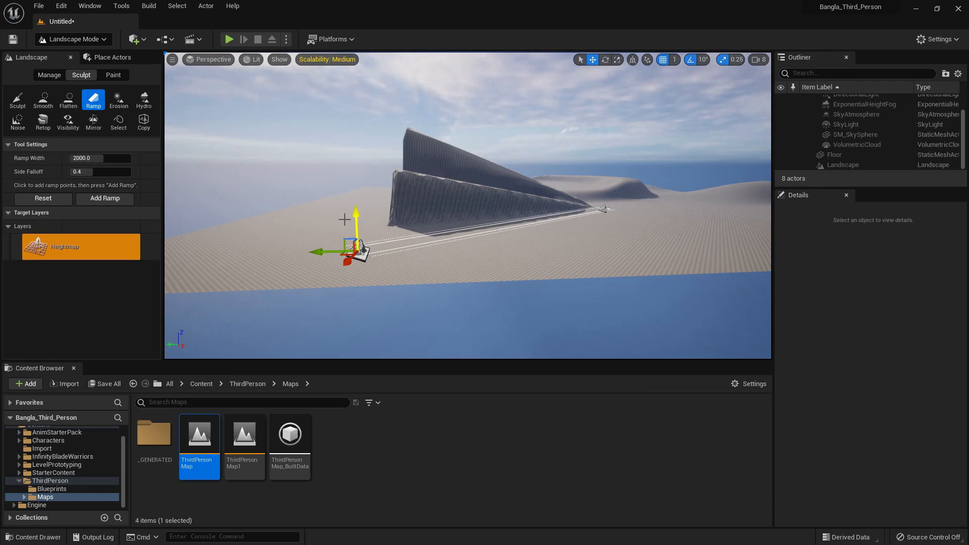
left_click(104, 198)
Set the ramp width to 8192, shift the end point back toward the steep ramps and add the wide ramp
right_click_drag(491, 210, 491, 210)
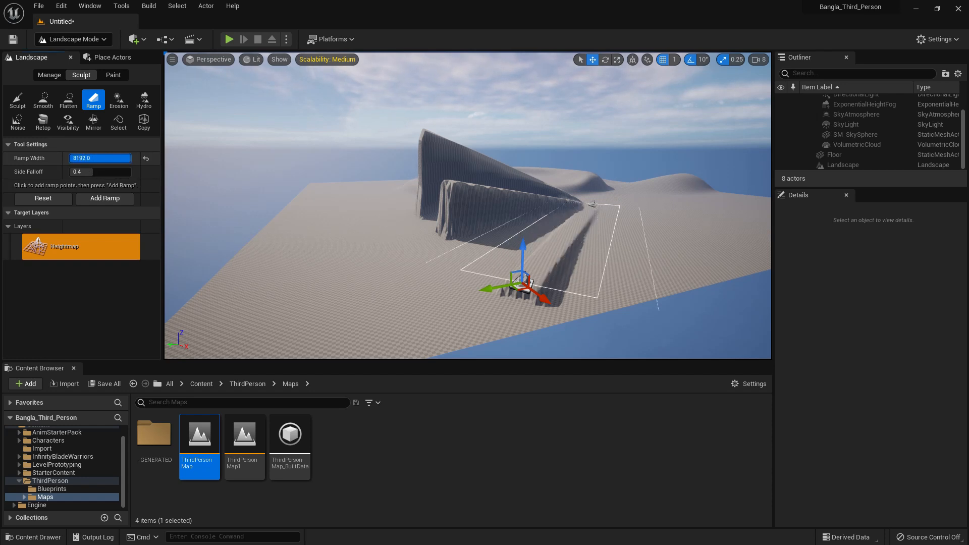
left_click_drag(543, 299, 497, 287)
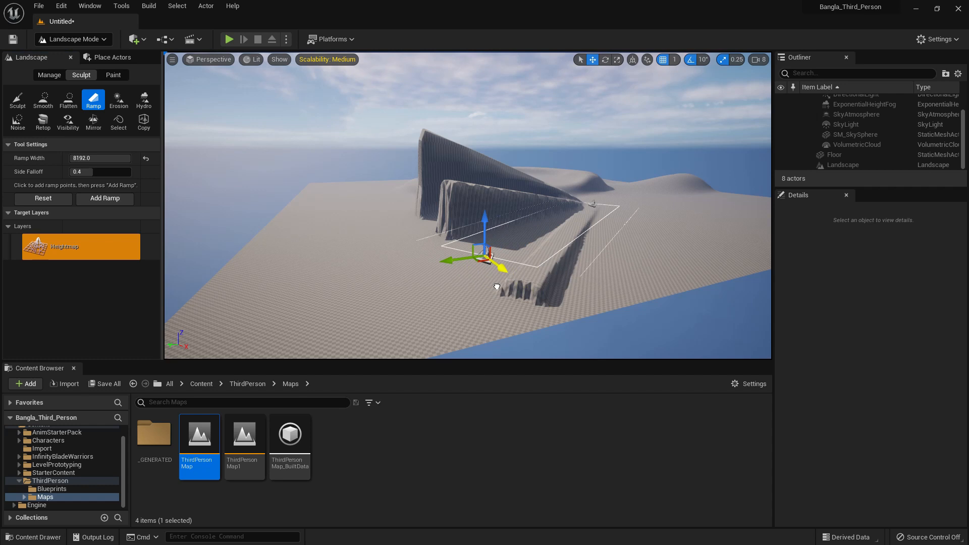
left_click(110, 199)
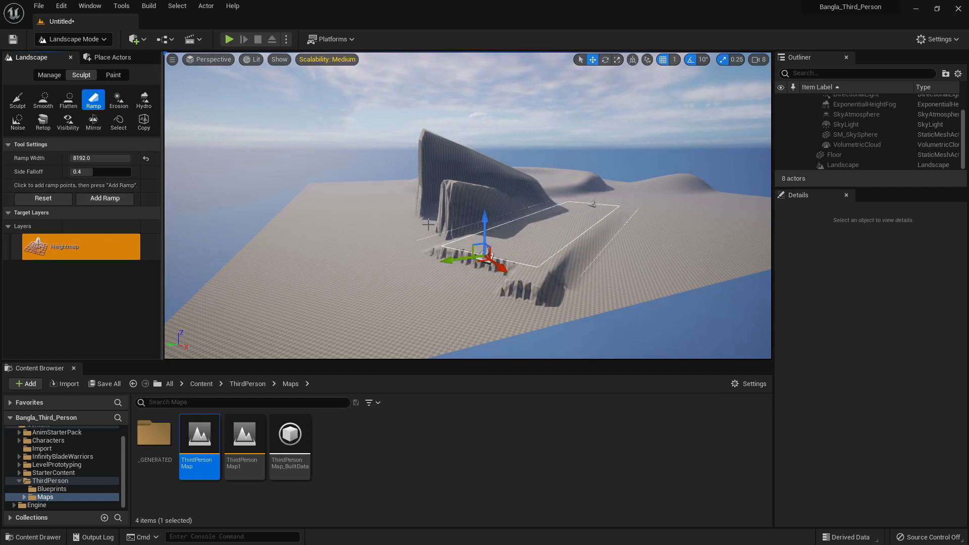
Erode the flat ground beside the ramps using the Erosion tool with the circular brush
left_click(113, 103)
right_click_drag(360, 230, 361, 252)
mouse_move(361, 230)
left_mouse_down()
mouse_move(372, 240)
mouse_move(404, 214)
mouse_move(392, 243)
mouse_move(368, 178)
left_mouse_up()
key("a")
mouse_move(365, 178)
right_mouse_down()
mouse_move(373, 179)
mouse_move(366, 178)
right_mouse_up()
key("d")
key("w")
mouse_move(396, 133)
right_mouse_down()
mouse_move(388, 132)
mouse_move(396, 133)
right_mouse_up()
key("q")
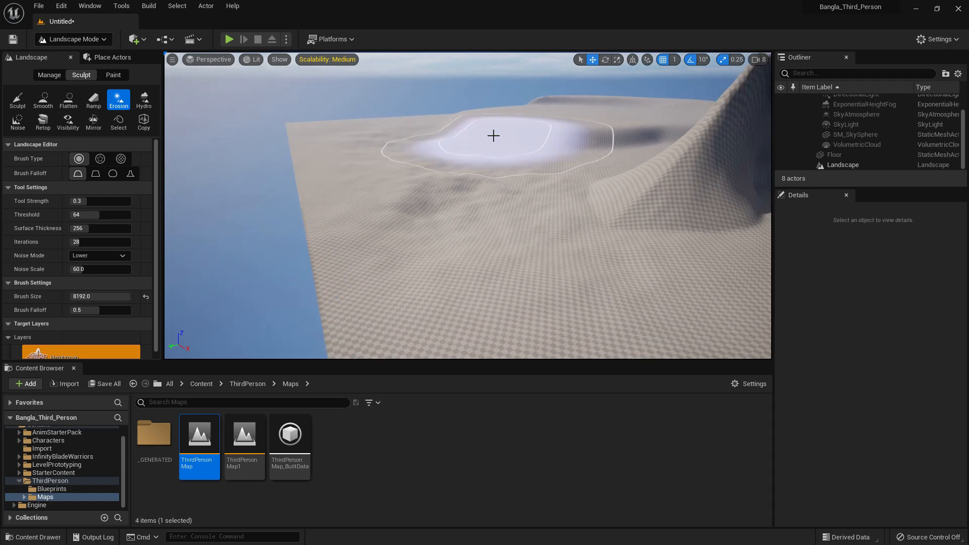
Erode more of the terrain with the Alpha brush, and carve a checkered relief across it with the Pattern brush
left_click(100, 158)
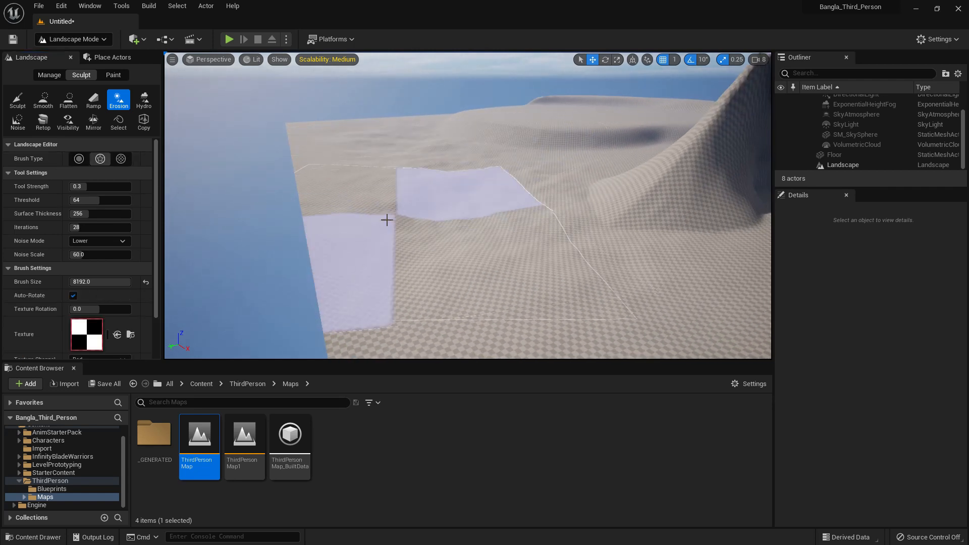
key("e")
right_click_drag(530, 203, 531, 200)
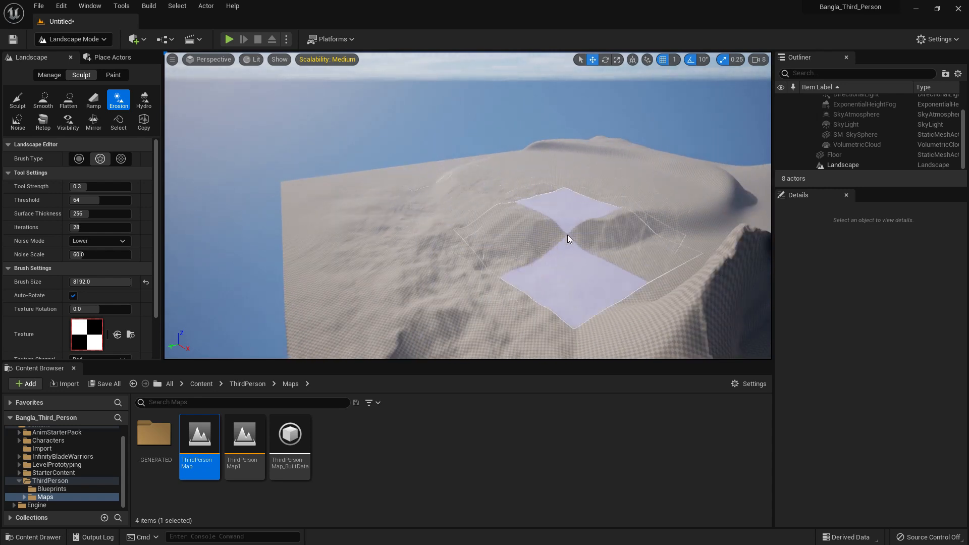
left_click(120, 158)
mouse_move(379, 234)
left_mouse_down()
mouse_move(574, 202)
mouse_move(540, 255)
mouse_move(369, 170)
left_mouse_up()
key("q")
right_click_drag(371, 158, 370, 158)
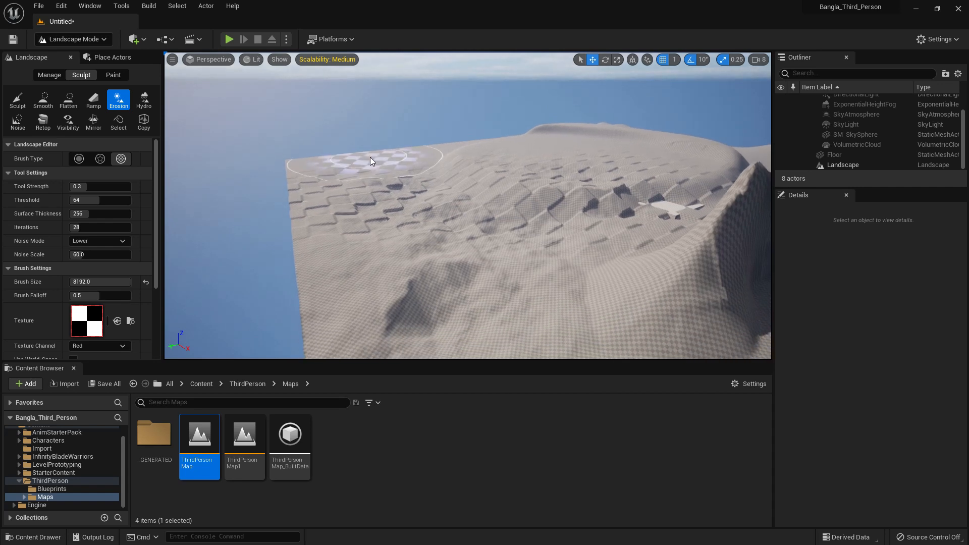
Apply hydro erosion to the checkered terrain, and raise jagged spikes across the area with the Noise tool at strength 0.3
left_click(143, 99)
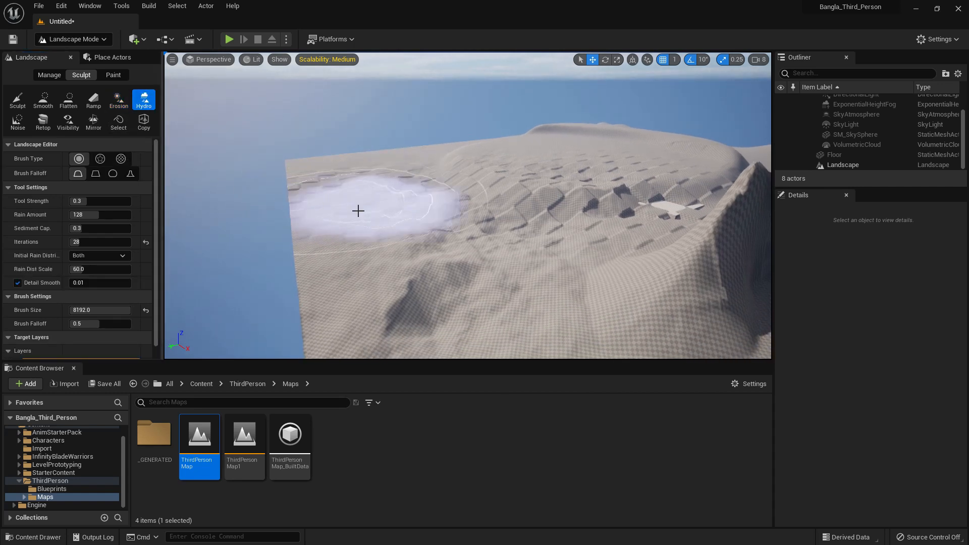
mouse_move(433, 208)
left_mouse_down()
mouse_move(432, 218)
mouse_move(416, 211)
left_mouse_up()
left_click(18, 122)
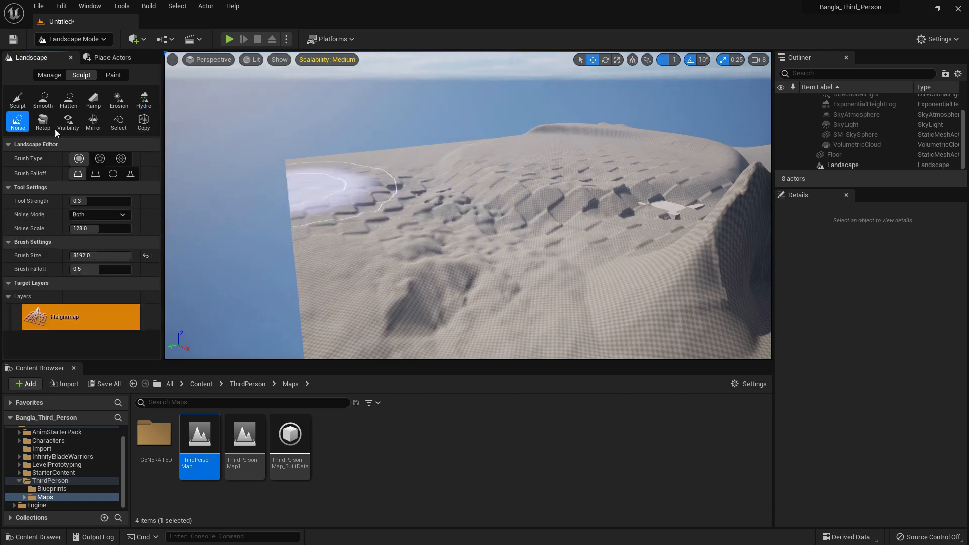
mouse_move(307, 202)
left_mouse_down()
mouse_move(429, 226)
mouse_move(504, 180)
mouse_move(502, 227)
mouse_move(690, 212)
left_mouse_up()
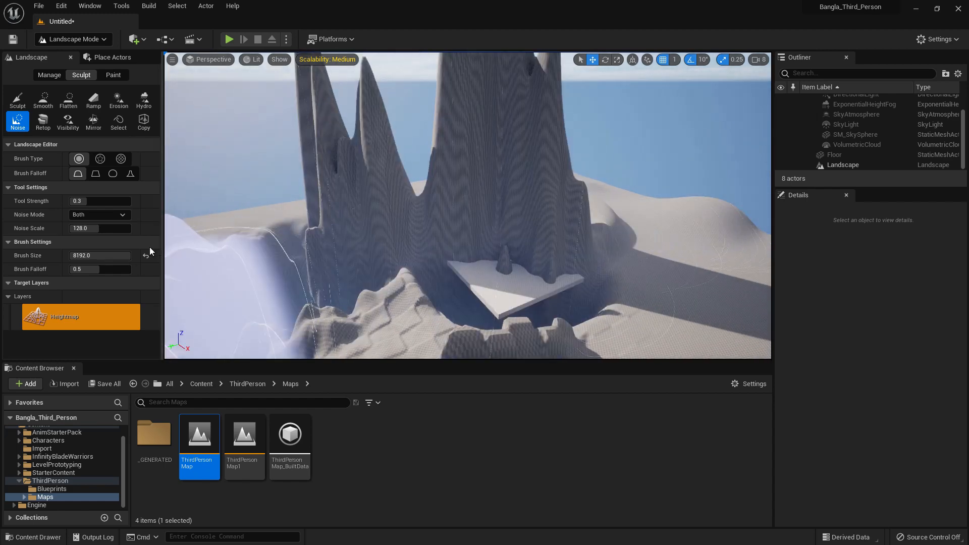
key("s")
right_click_drag(538, 235, 476, 227)
key("d")
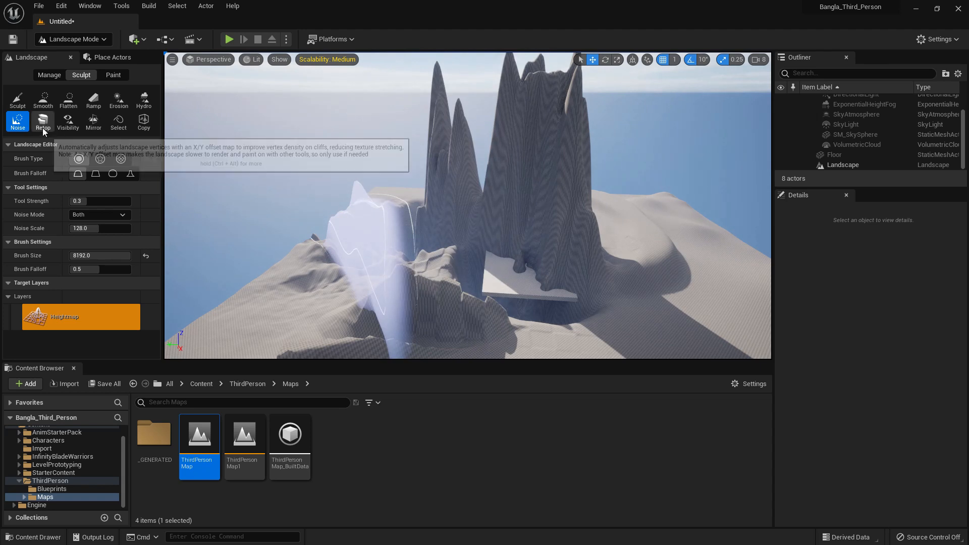
Look through the options of the Retop, Visibility, Mirror, Select and Copy sculpting tools, and view the landscape paint tools
left_click(43, 128)
left_click(69, 131)
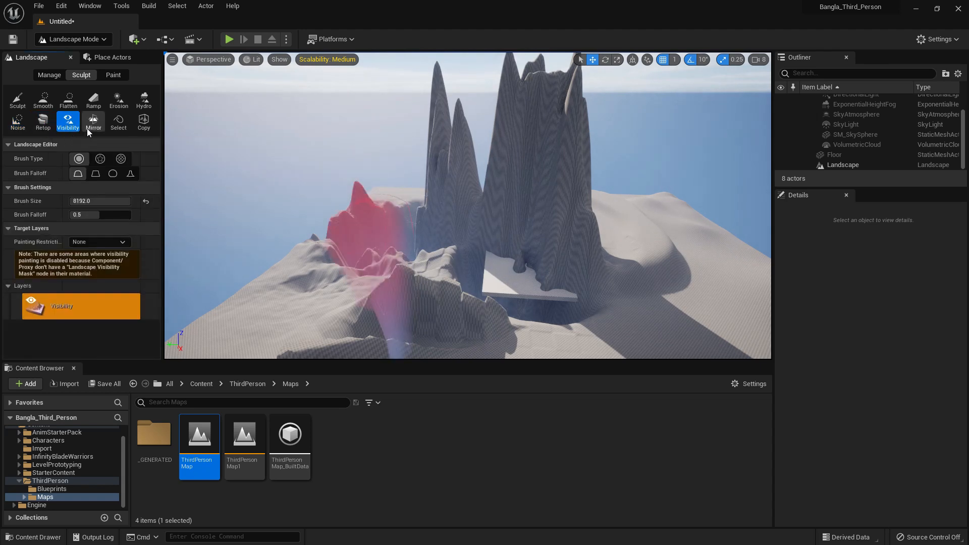
left_click(92, 126)
left_click(118, 124)
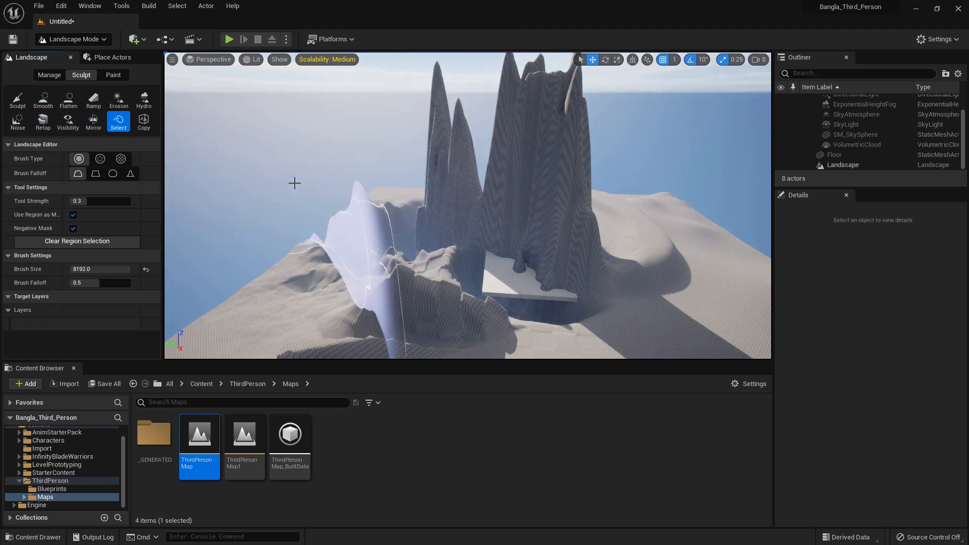
left_click(145, 126)
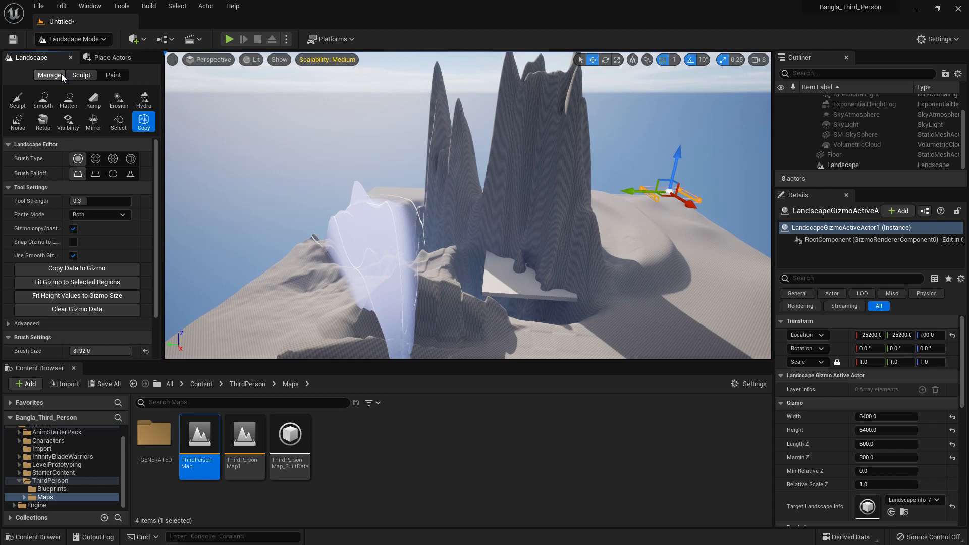
left_click(102, 74)
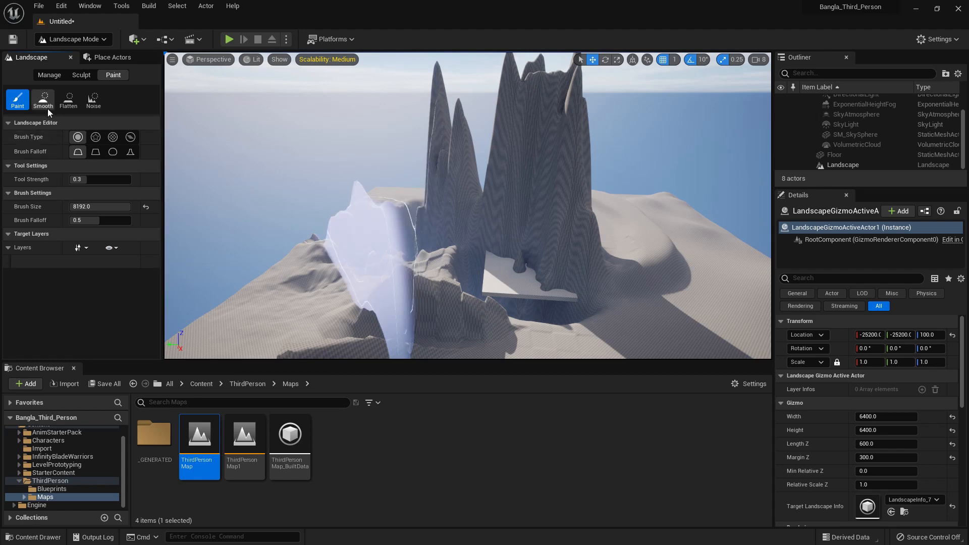
left_click(81, 76)
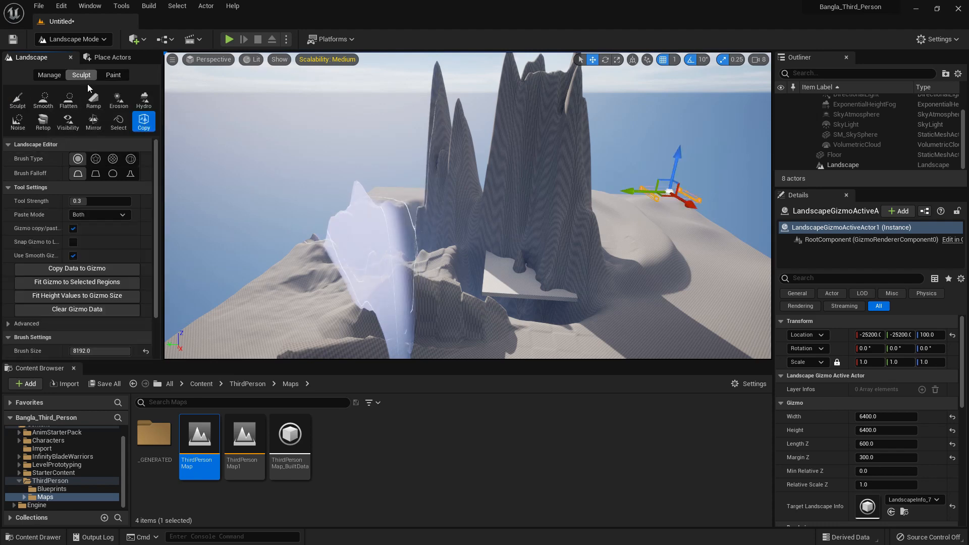
scroll(96, 296, "down", 3)
Flatten the entire sculpted landscape, including the spikes and ramps, into a level plane using the Flatten tool at strength 1.0
mouse_move(308, 251)
right_mouse_down()
mouse_move(379, 240)
mouse_move(382, 231)
right_mouse_up()
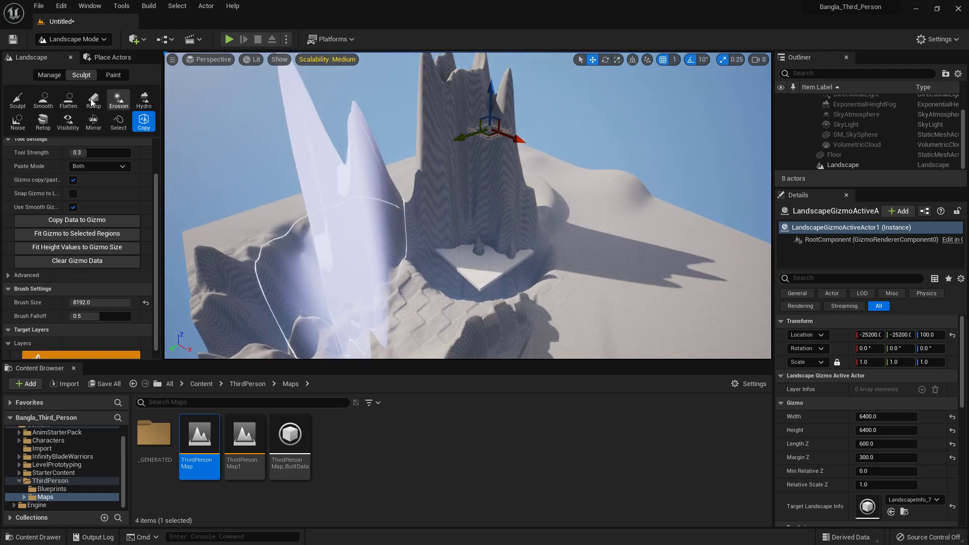
left_click(68, 100)
scroll(118, 223, "up", 1)
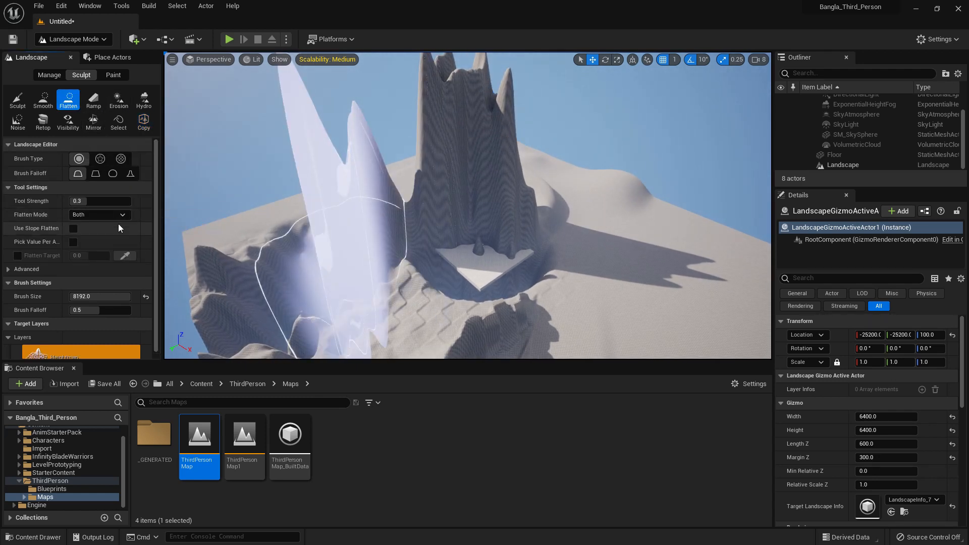
mouse_move(333, 238)
left_mouse_down()
mouse_move(217, 217)
mouse_move(698, 289)
mouse_move(440, 255)
mouse_move(552, 188)
mouse_move(660, 225)
mouse_move(461, 177)
mouse_move(299, 287)
mouse_move(255, 256)
mouse_move(370, 214)
mouse_move(404, 222)
left_mouse_up()
key("s")
mouse_move(404, 222)
right_mouse_down()
mouse_move(405, 242)
mouse_move(464, 240)
right_mouse_up()
key("a")
mouse_move(361, 247)
left_mouse_down()
mouse_move(437, 273)
mouse_move(528, 210)
mouse_move(537, 219)
left_mouse_up()
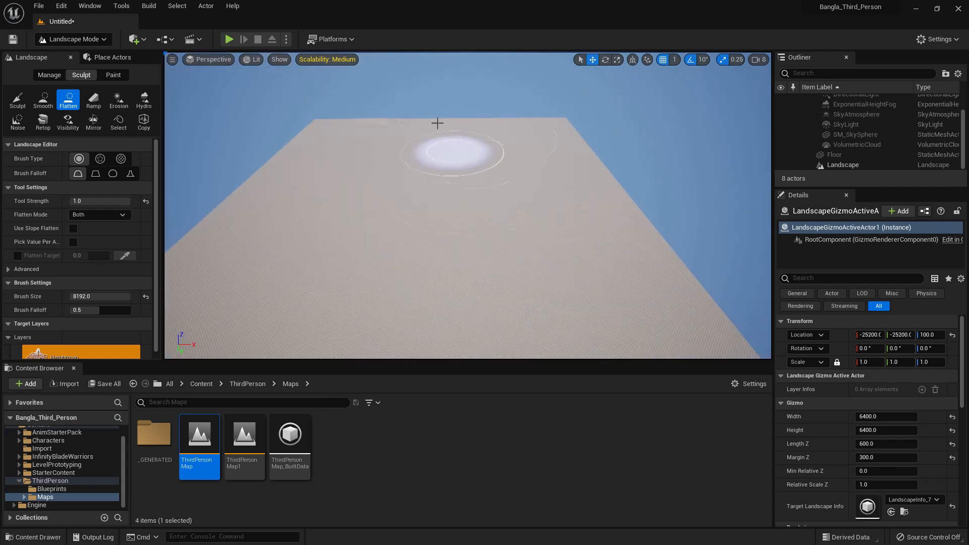
key("d")
mouse_move(374, 210)
right_mouse_down()
mouse_move(303, 210)
mouse_move(377, 210)
right_mouse_up()
key("s")
key("w")
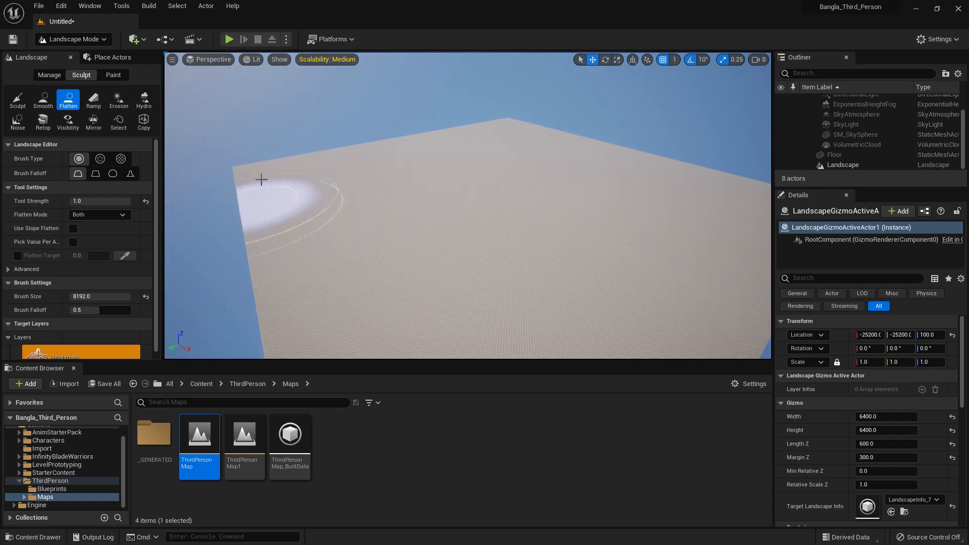
key("d")
right_click_drag(550, 181, 552, 189)
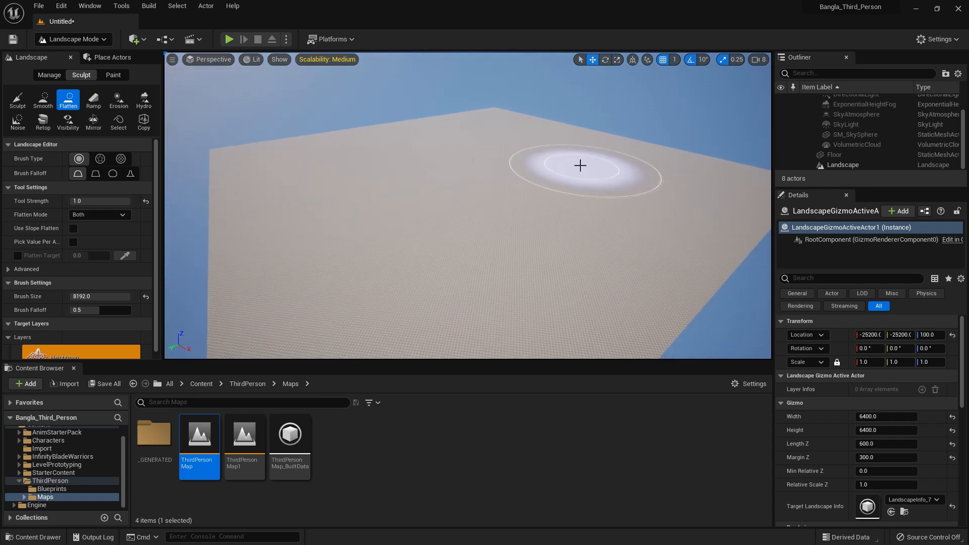